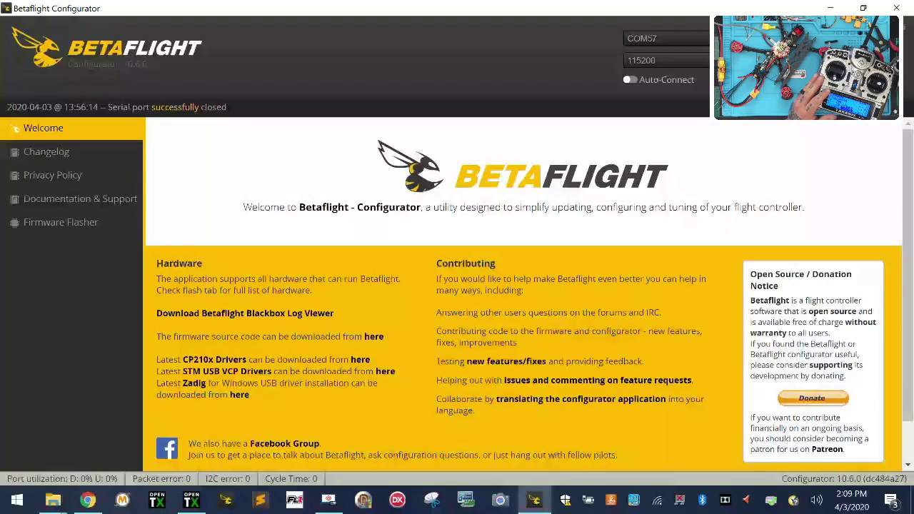
- Connect to the flight controller on COM57 and calibrate the accelerometer
{"action": "left_click", "coordinate": [875, 57]}
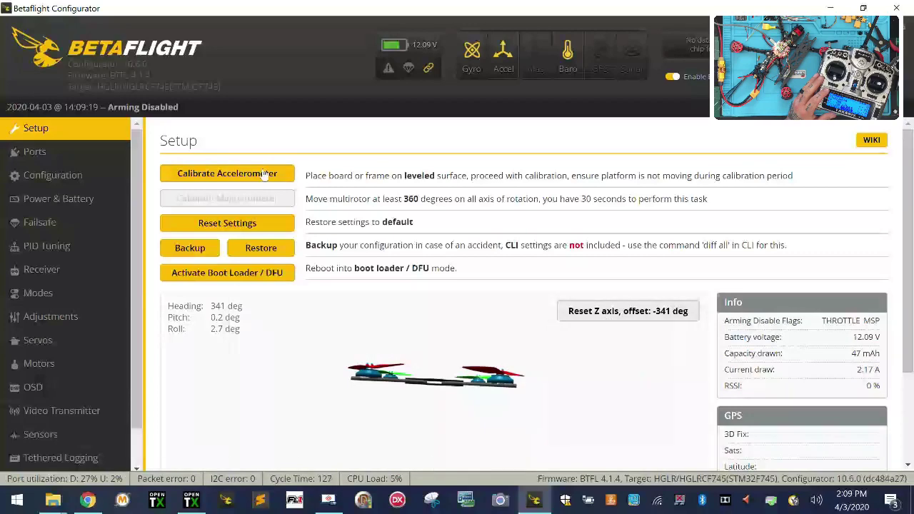
{"action": "left_click", "coordinate": [264, 175]}
- Set UART6's telemetry output to SmartPort with a save and reboot, and recalibrate the accelerometer
{"action": "left_click", "coordinate": [48, 151]}
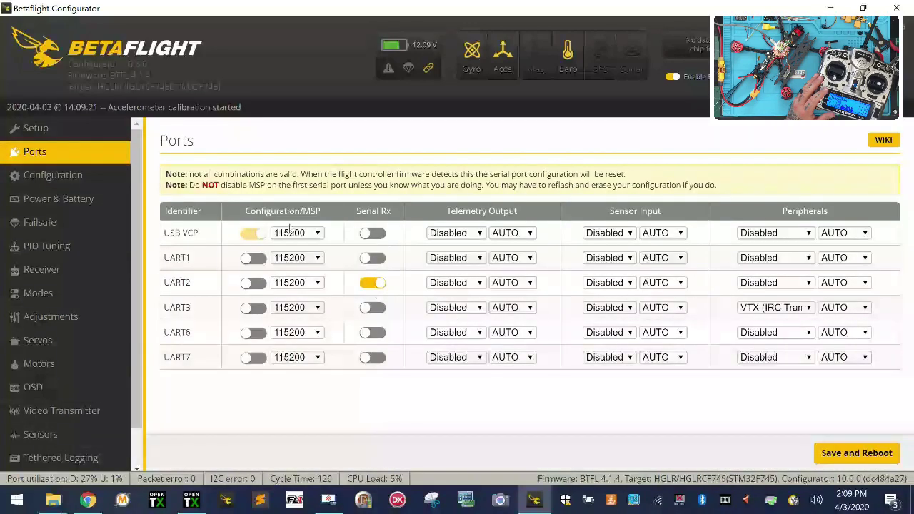
{"action": "left_click", "coordinate": [479, 335]}
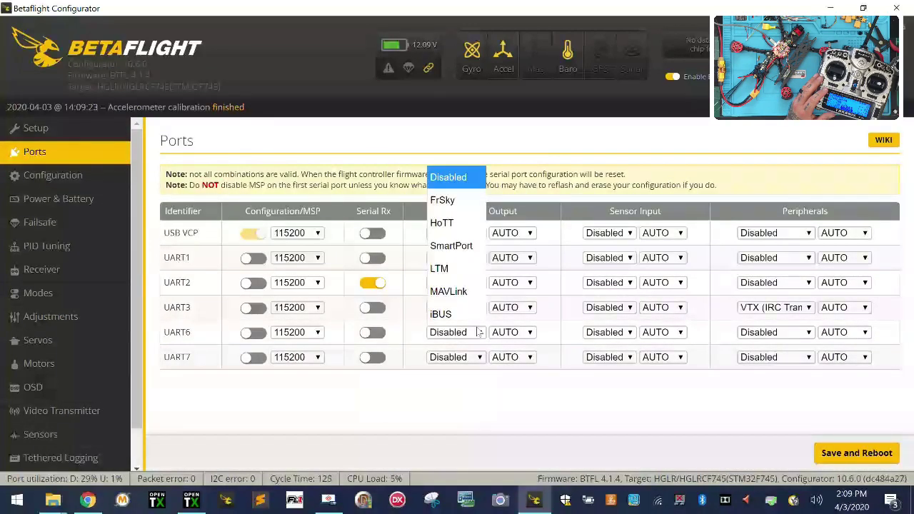
{"action": "left_click", "coordinate": [463, 245]}
{"action": "left_click", "coordinate": [842, 453]}
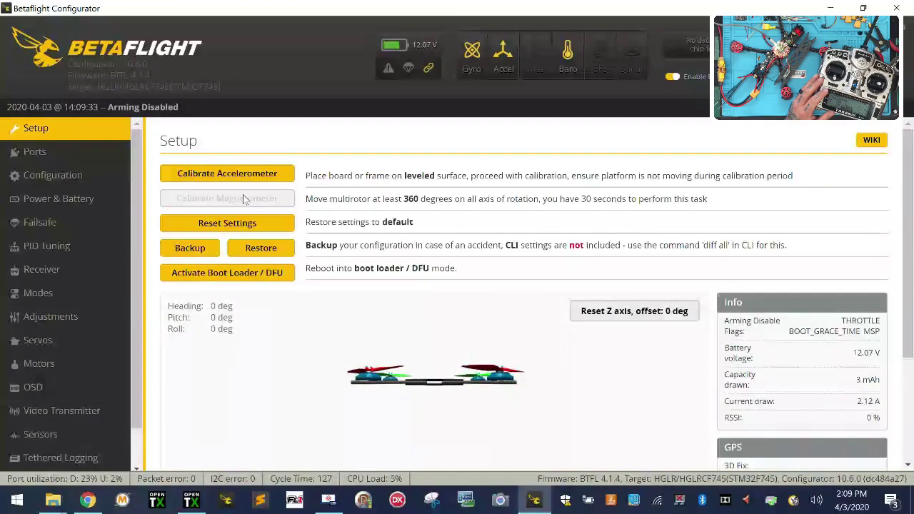
{"action": "left_click", "coordinate": [251, 173]}
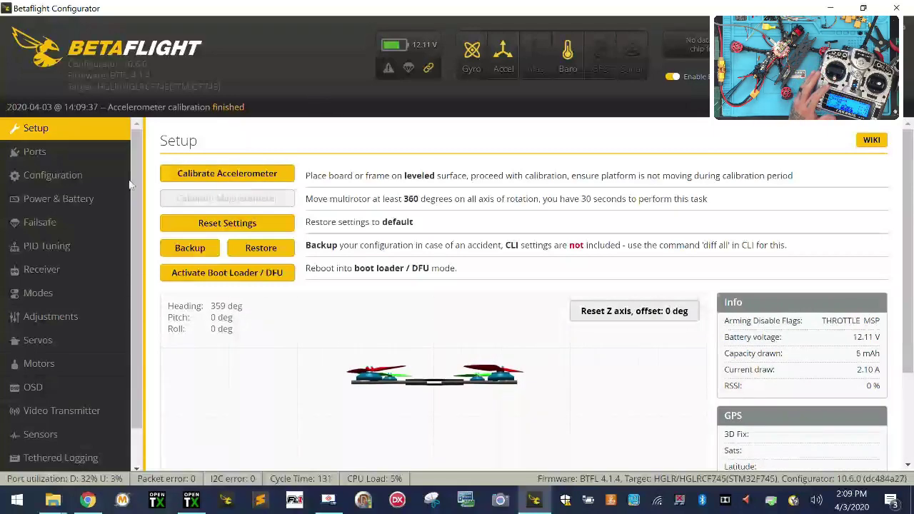
- Examine the receiver channels and the Configuration settings, including motor protocol, sensors, receiver mode, other features and beeper options
{"action": "left_click", "coordinate": [82, 243]}
{"action": "left_click", "coordinate": [72, 269]}
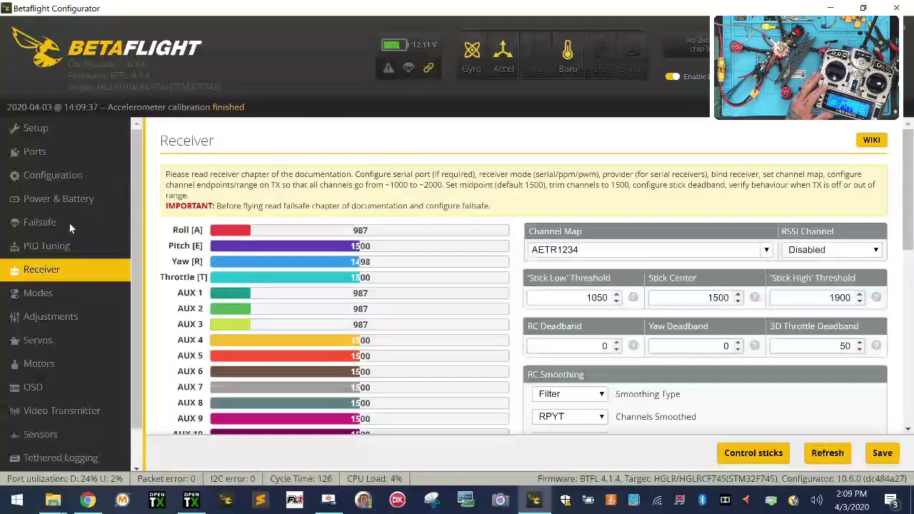
{"action": "left_click", "coordinate": [65, 175]}
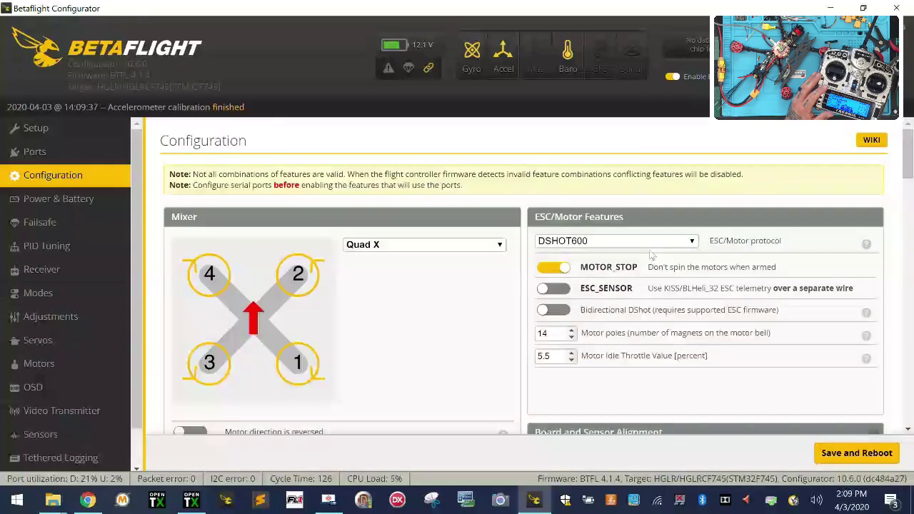
{"action": "scroll", "coordinate": [651, 255], "scroll_direction": "down", "scroll_amount": 2}
{"action": "scroll", "coordinate": [652, 252], "scroll_direction": "down", "scroll_amount": 4}
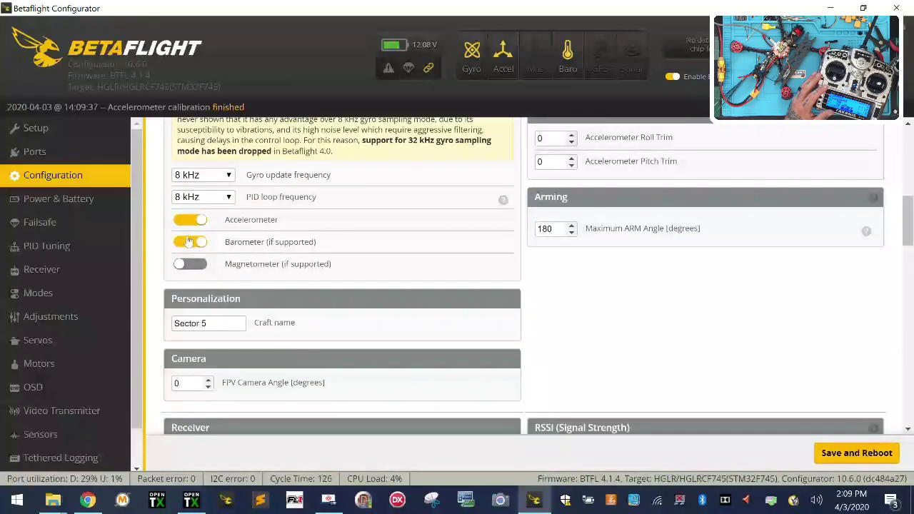
{"action": "scroll", "coordinate": [226, 315], "scroll_direction": "down", "scroll_amount": 2}
{"action": "scroll", "coordinate": [226, 314], "scroll_direction": "down", "scroll_amount": 2}
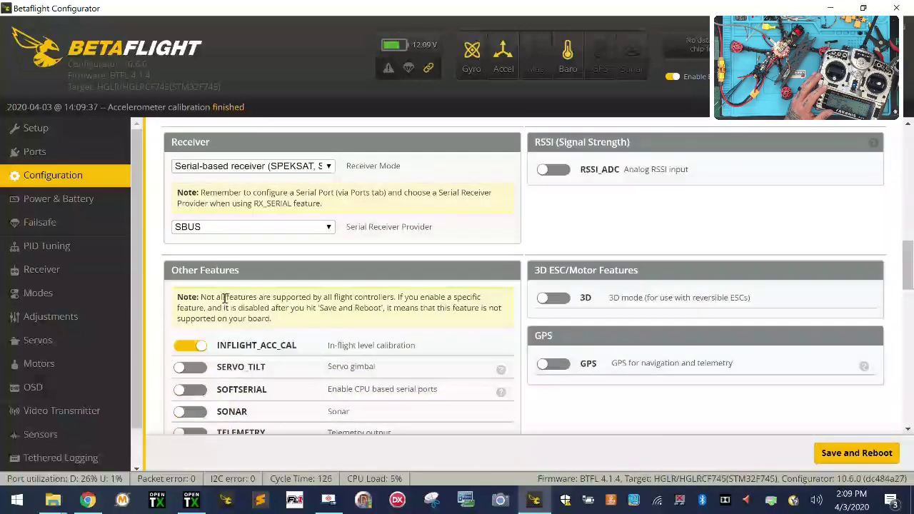
{"action": "scroll", "coordinate": [274, 342], "scroll_direction": "down", "scroll_amount": 2}
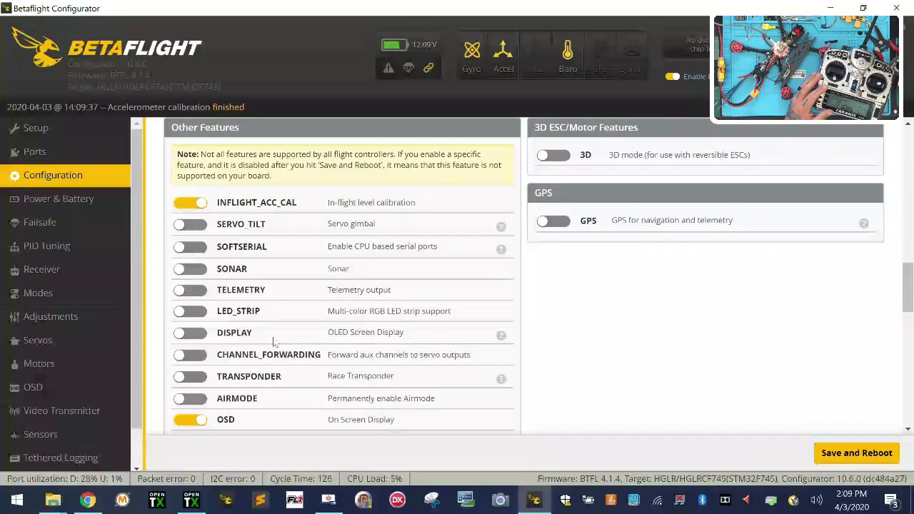
{"action": "scroll", "coordinate": [272, 341], "scroll_direction": "down", "scroll_amount": 4}
{"action": "scroll", "coordinate": [272, 341], "scroll_direction": "down", "scroll_amount": 2}
{"action": "scroll", "coordinate": [273, 341], "scroll_direction": "up", "scroll_amount": 1}
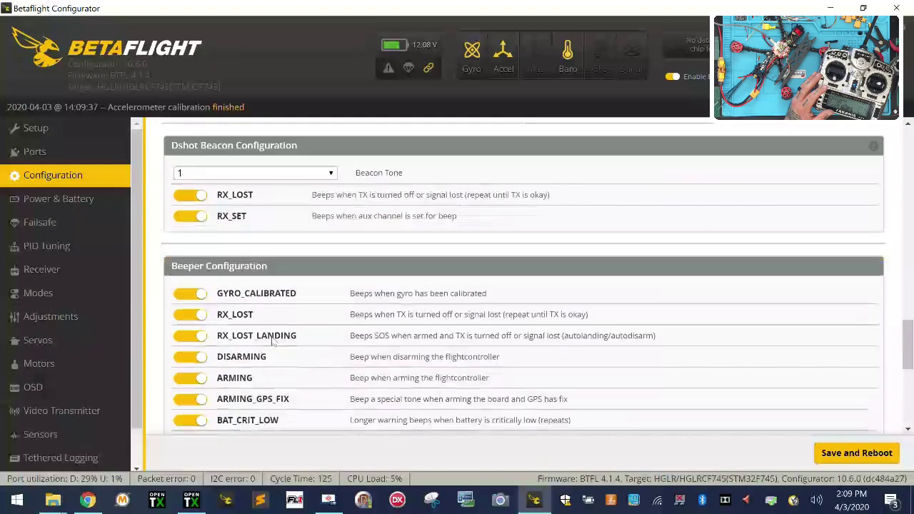
{"action": "scroll", "coordinate": [273, 341], "scroll_direction": "up", "scroll_amount": 10}
- Set the receiver's channel map to Spektrum / Graupner / JR and save it
{"action": "left_click", "coordinate": [41, 269]}
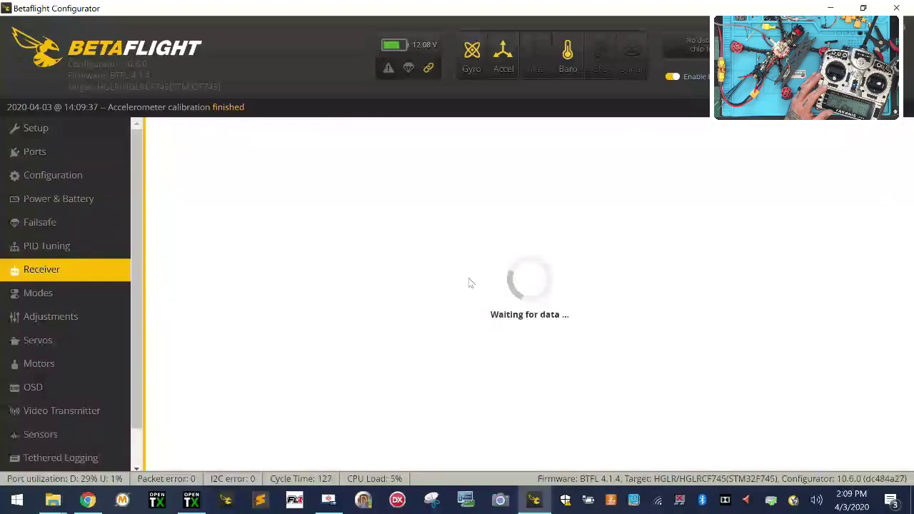
{"action": "left_click", "coordinate": [657, 250]}
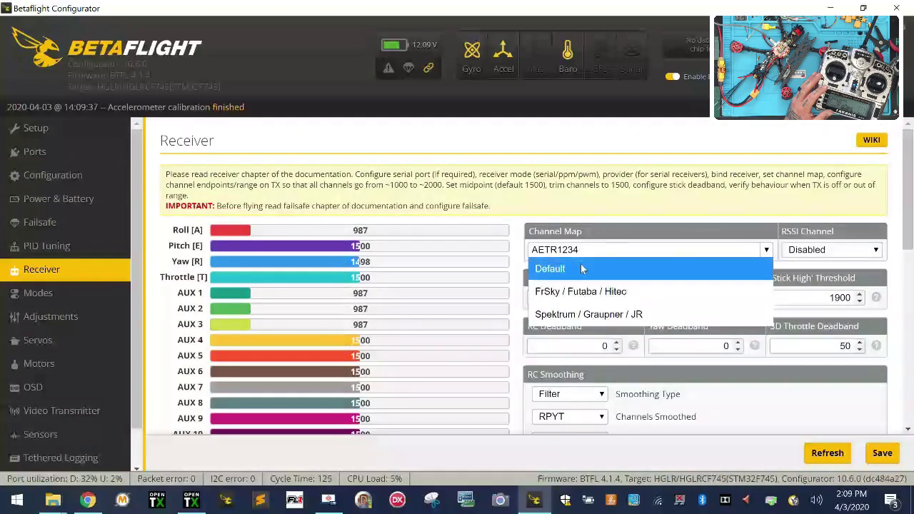
{"action": "left_click", "coordinate": [564, 323]}
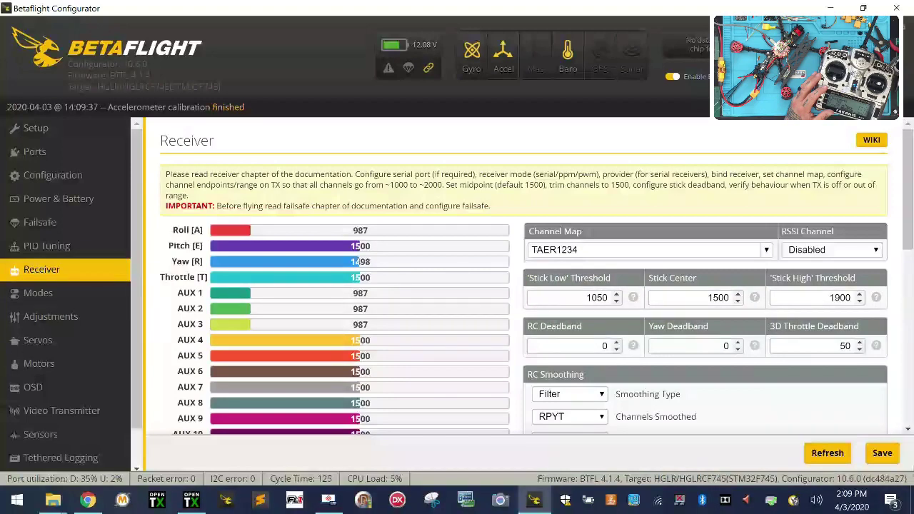
{"action": "left_click", "coordinate": [882, 453]}
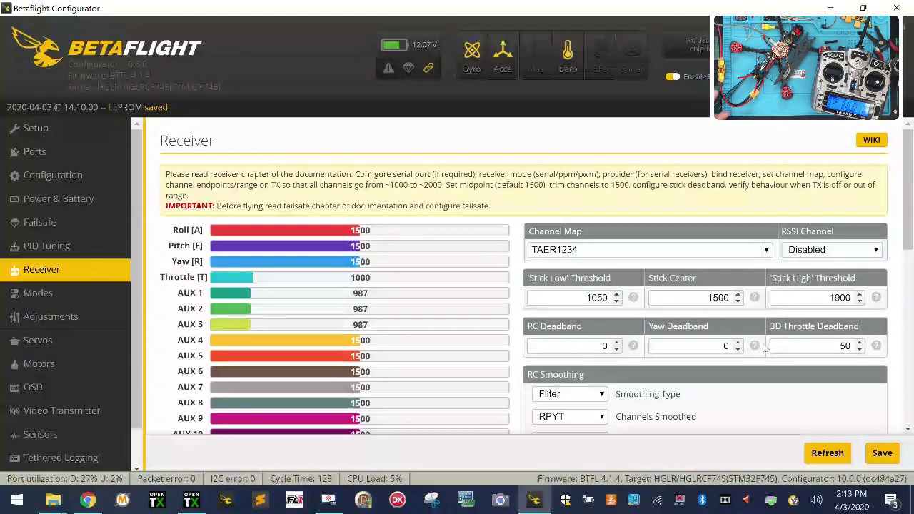
- Set the receiver's Stick Low threshold to 1005 and Stick High threshold to 2000, and save
{"action": "double_click", "coordinate": [599, 300]}
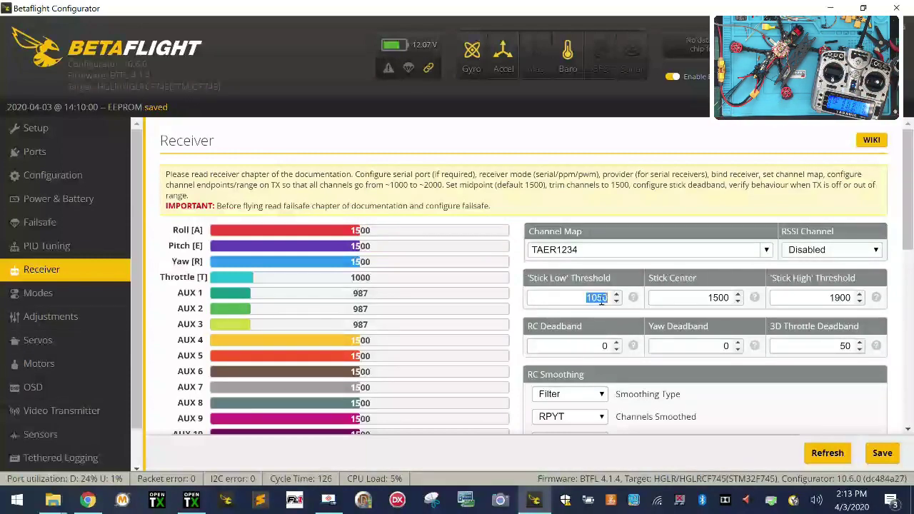
{"action": "type", "text": "1005"}
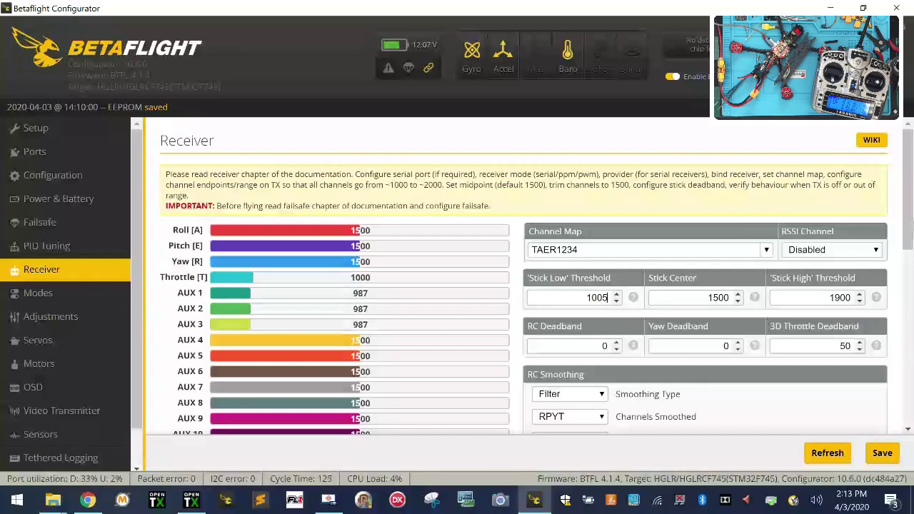
{"action": "type", "text": "2"}
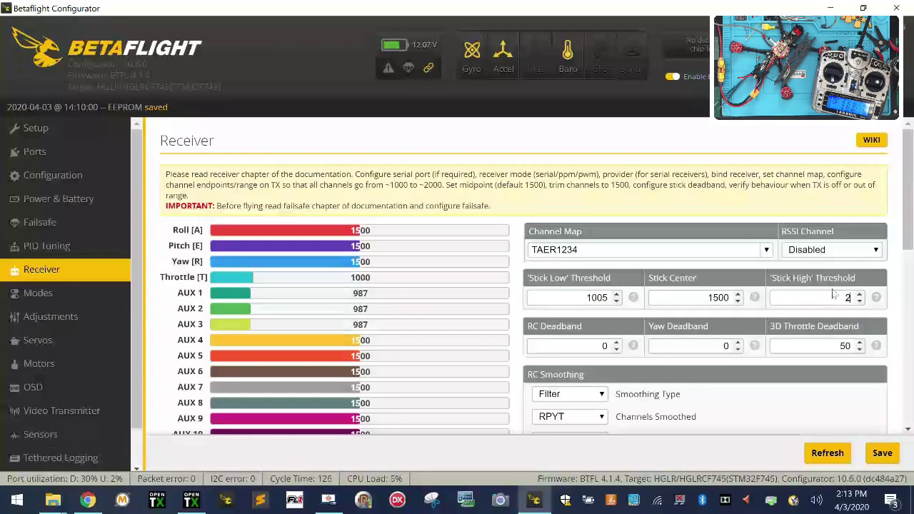
{"action": "type", "text": "000"}
{"action": "left_click", "coordinate": [880, 460]}
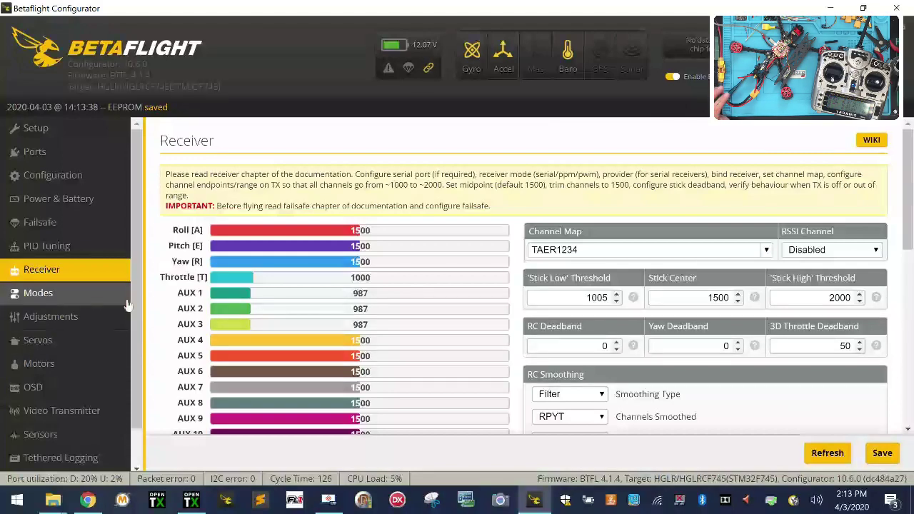
- Remove the Angle mode's range and add a Horizon mode range on AUX 2 from 1700 to 2100
{"action": "left_click", "coordinate": [120, 296]}
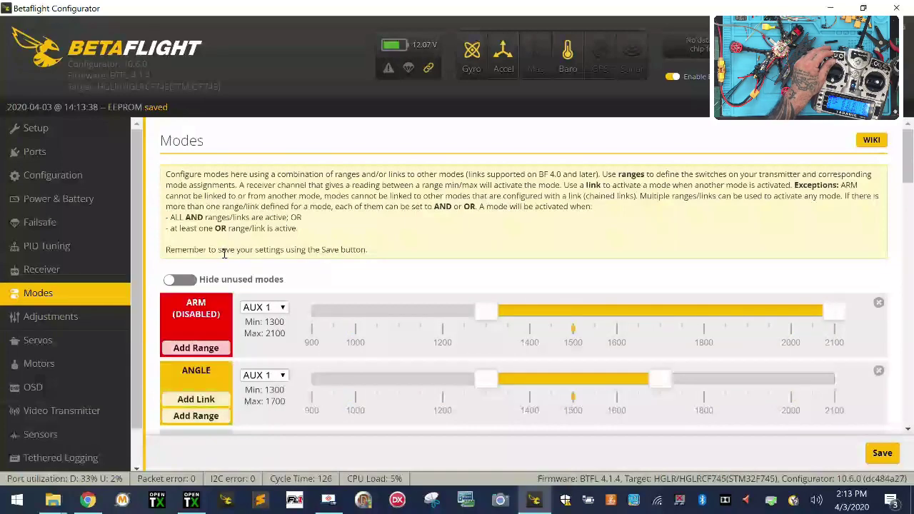
{"action": "scroll", "coordinate": [400, 222], "scroll_direction": "down", "scroll_amount": 2}
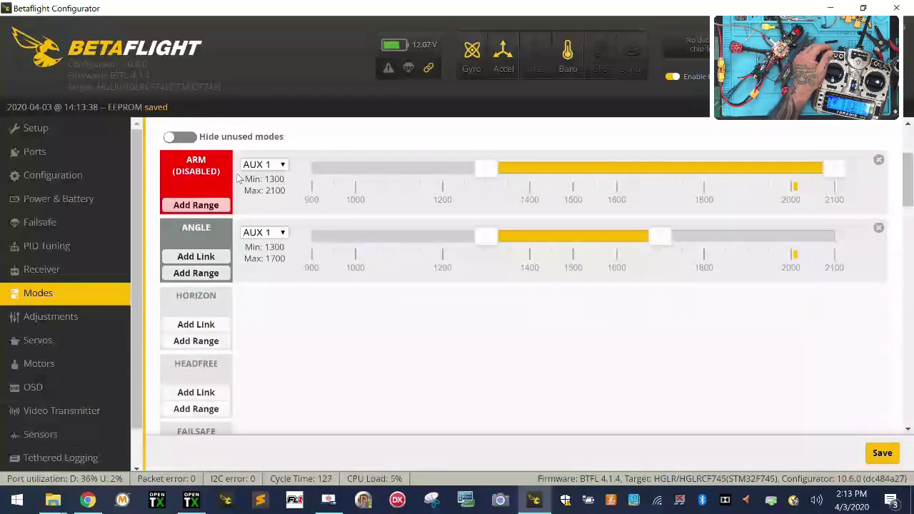
{"action": "left_click", "coordinate": [878, 230]}
{"action": "left_click", "coordinate": [224, 343]}
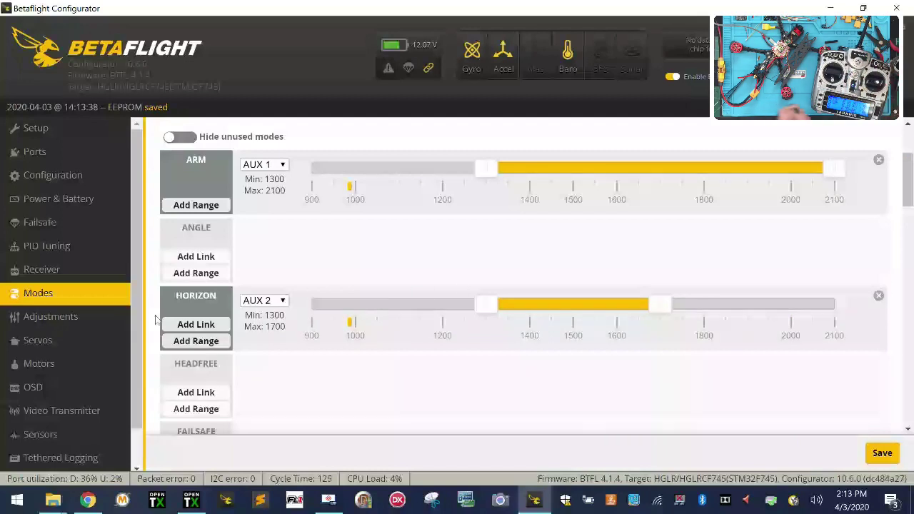
{"action": "left_click_drag", "start_coordinate": [517, 304], "coordinate": [691, 303]}
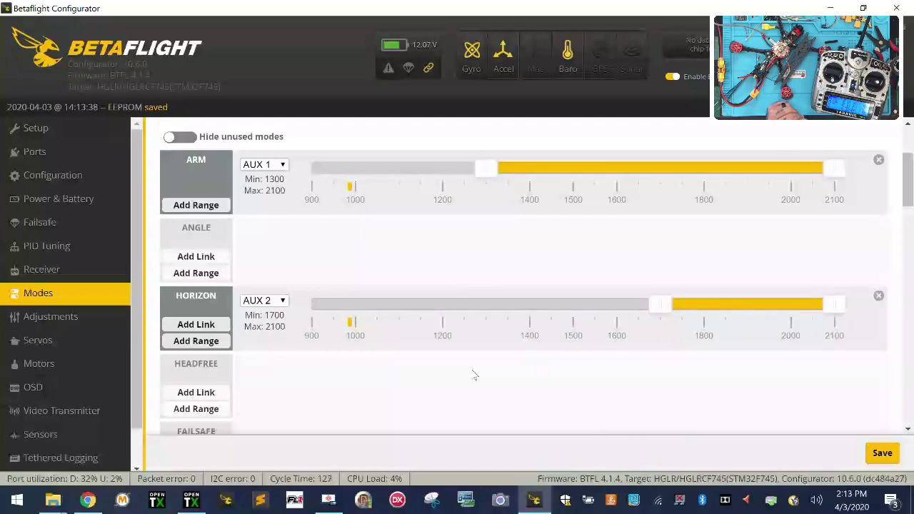
- Add a Failsafe mode range on AUX 3 from 1700 to 2100
{"action": "scroll", "coordinate": [473, 374], "scroll_direction": "down", "scroll_amount": 2}
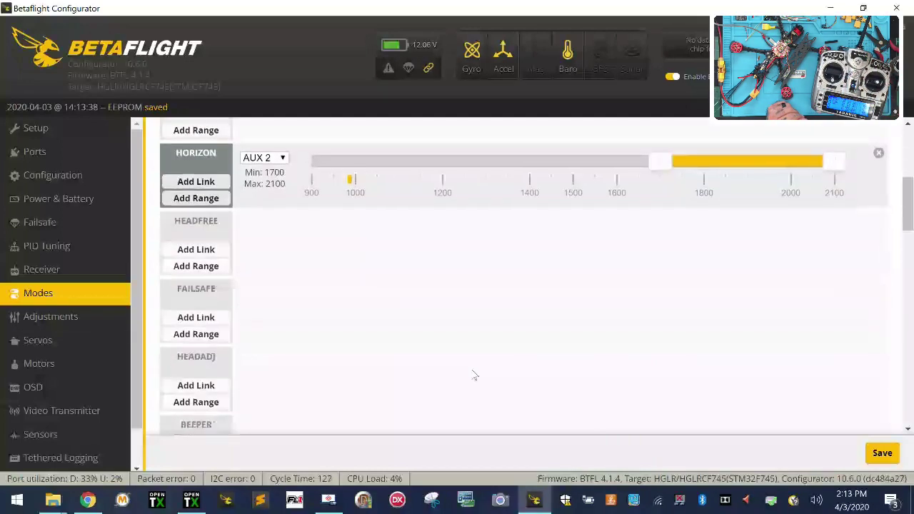
{"action": "left_click", "coordinate": [217, 334]}
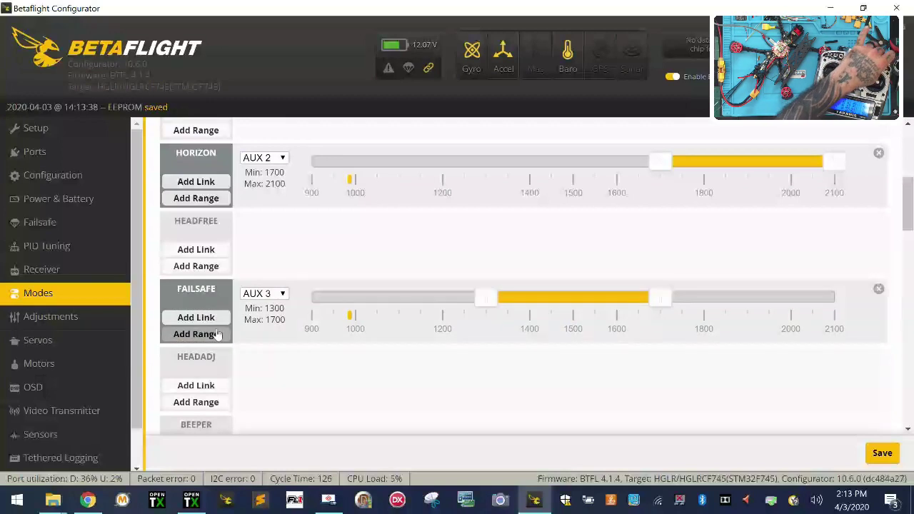
{"action": "left_click_drag", "start_coordinate": [592, 298], "coordinate": [766, 305]}
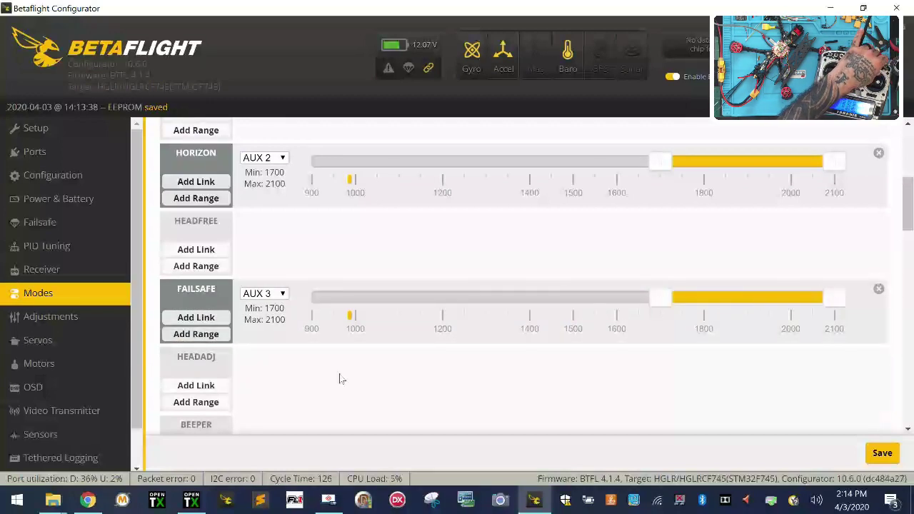
- Add a Beeper mode range on AUX 3 from 1300 to 2100
{"action": "scroll", "coordinate": [341, 378], "scroll_direction": "down", "scroll_amount": 2}
{"action": "left_click", "coordinate": [196, 327]}
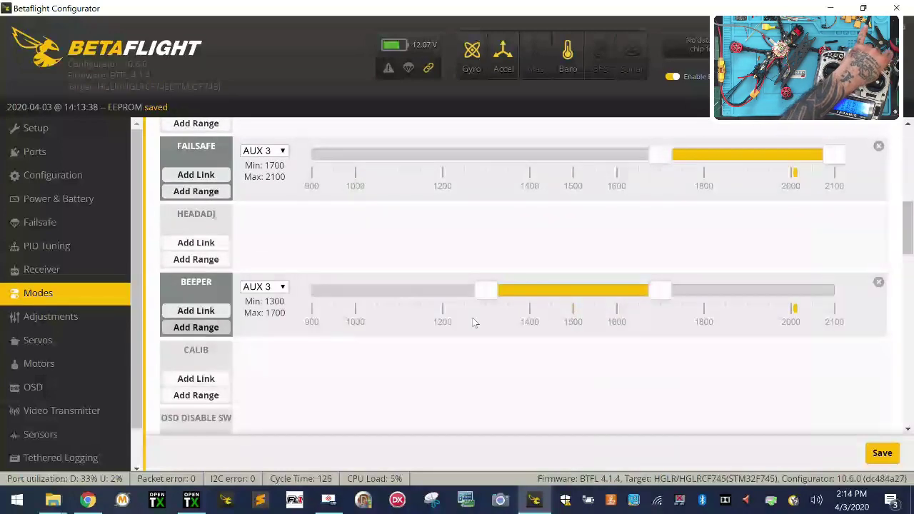
{"action": "left_click_drag", "start_coordinate": [658, 290], "coordinate": [875, 298]}
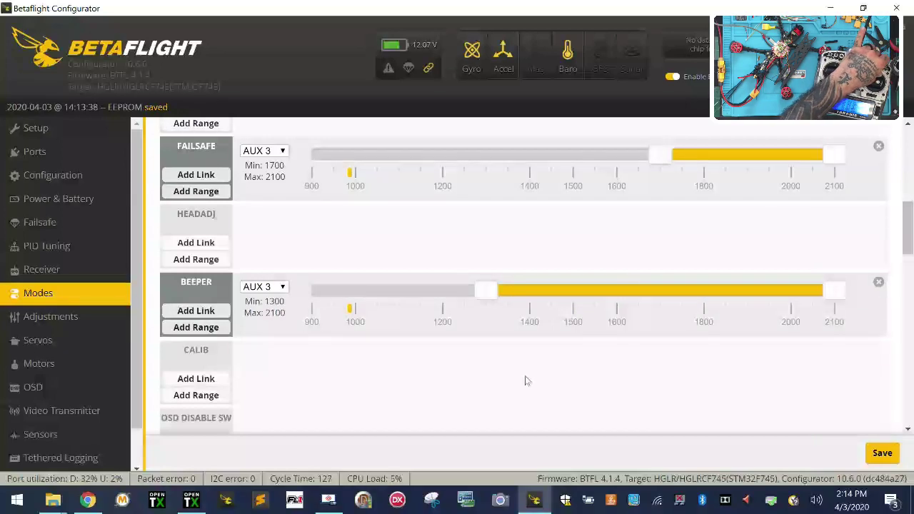
- Replace the Air Mode range on AUX 1 with one on AUX 2 from 1300 to 1700
{"action": "scroll", "coordinate": [522, 377], "scroll_direction": "down", "scroll_amount": 2}
{"action": "scroll", "coordinate": [523, 377], "scroll_direction": "down", "scroll_amount": 2}
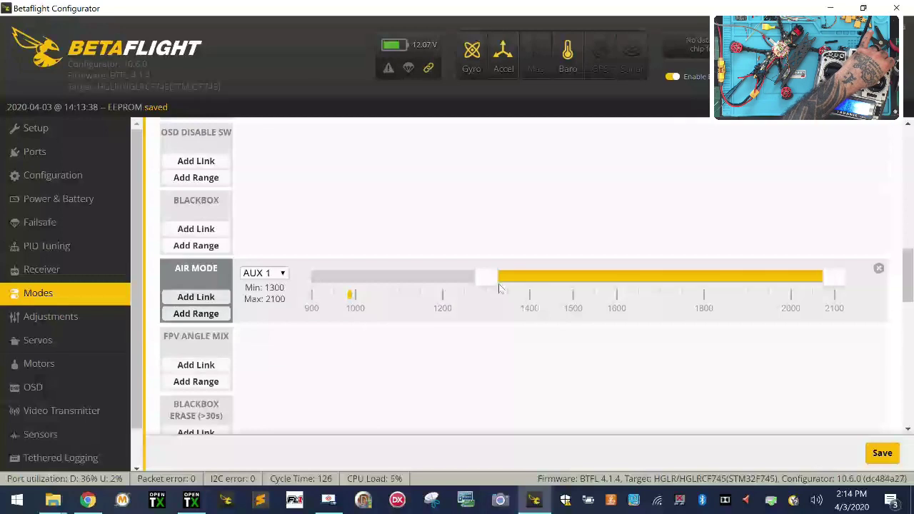
{"action": "left_click", "coordinate": [878, 270]}
{"action": "left_click", "coordinate": [214, 318]}
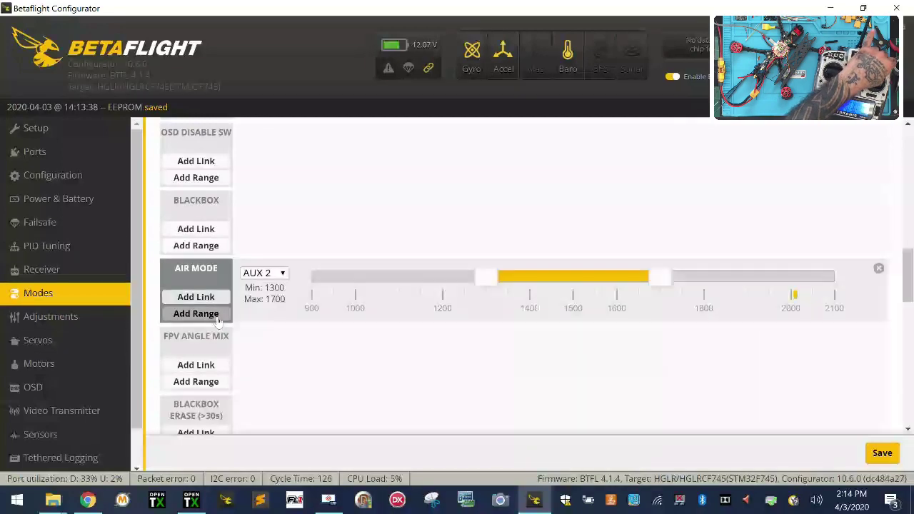
{"action": "scroll", "coordinate": [371, 336], "scroll_direction": "down", "scroll_amount": 2}
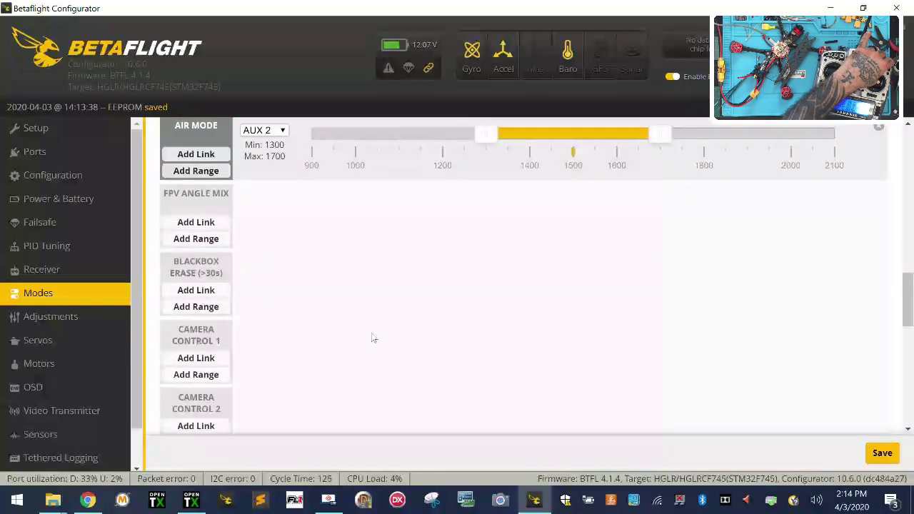
{"action": "scroll", "coordinate": [372, 338], "scroll_direction": "down", "scroll_amount": 10}
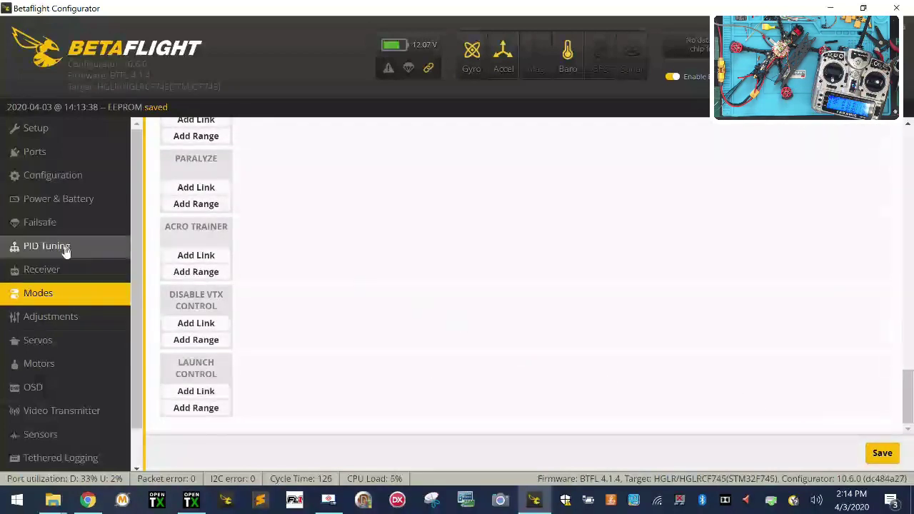
- Turn off the ANTI_GRAVITY feature in the configuration, then save and reboot the flight controller
{"action": "left_click", "coordinate": [64, 199]}
{"action": "left_click", "coordinate": [50, 176]}
{"action": "scroll", "coordinate": [357, 314], "scroll_direction": "down", "scroll_amount": 20}
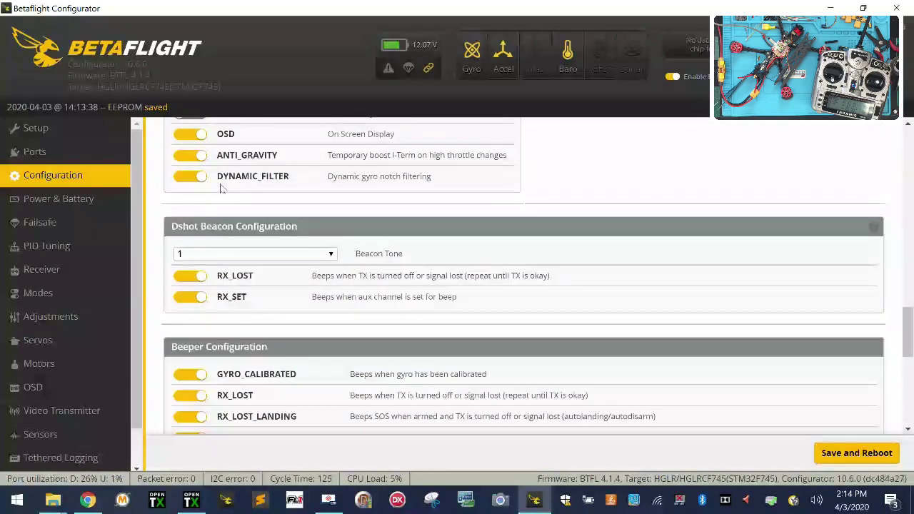
{"action": "scroll", "coordinate": [222, 188], "scroll_direction": "up", "scroll_amount": 2}
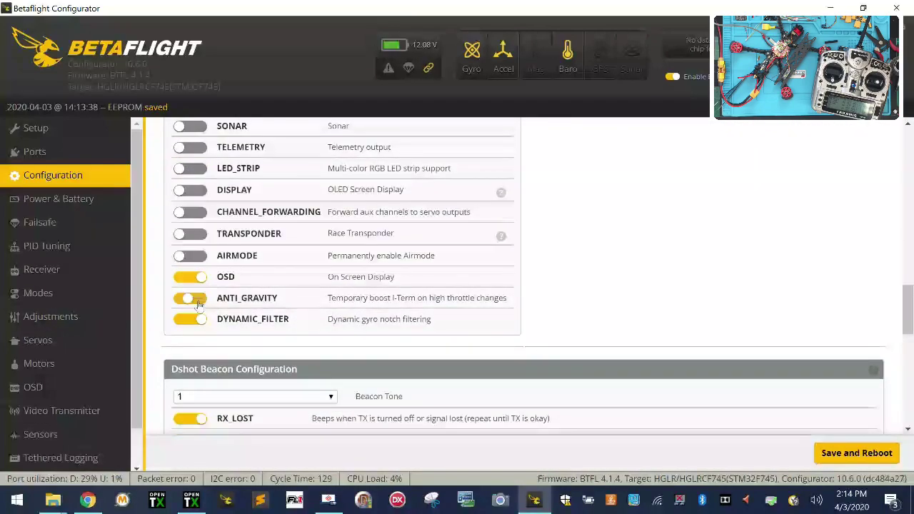
{"action": "left_click", "coordinate": [868, 455]}
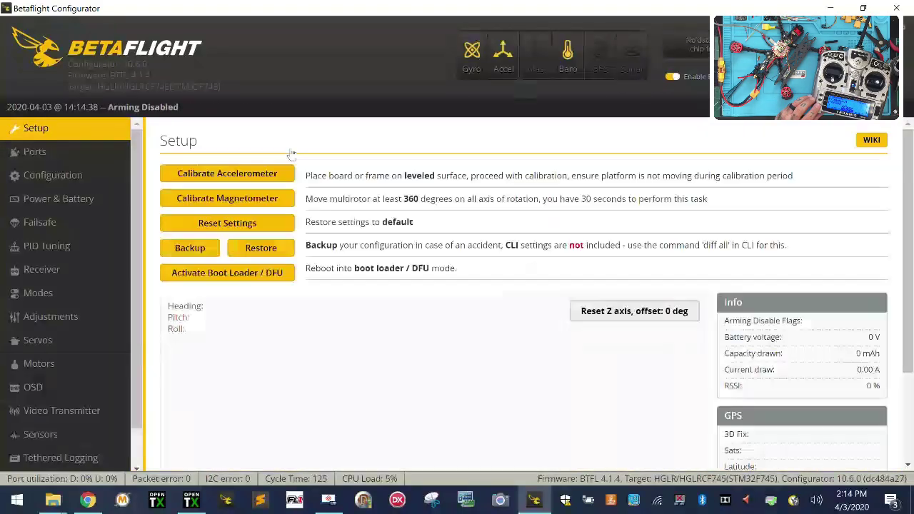
- Remove the Angle mode range and add a Horizon mode range on AUX 2 from 1700 to 2100
{"action": "left_click", "coordinate": [36, 292]}
{"action": "scroll", "coordinate": [237, 333], "scroll_direction": "down", "scroll_amount": 4}
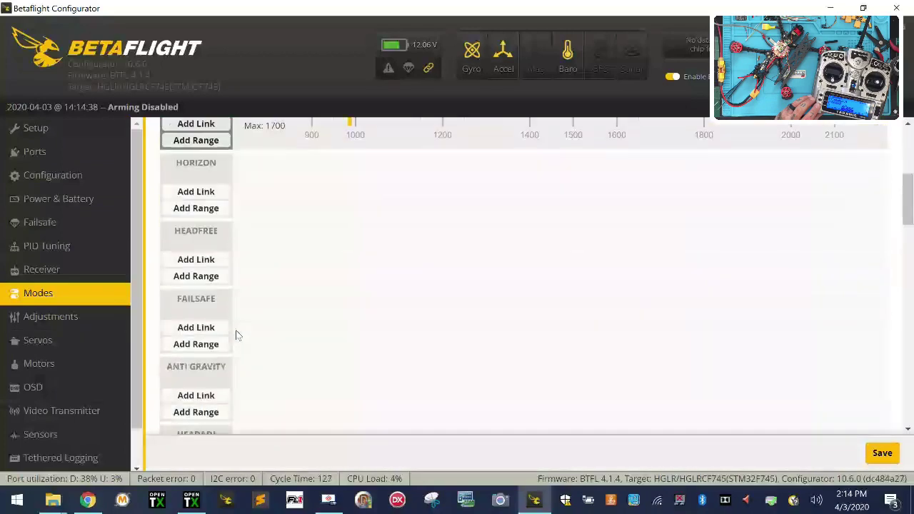
{"action": "scroll", "coordinate": [237, 332], "scroll_direction": "up", "scroll_amount": 2}
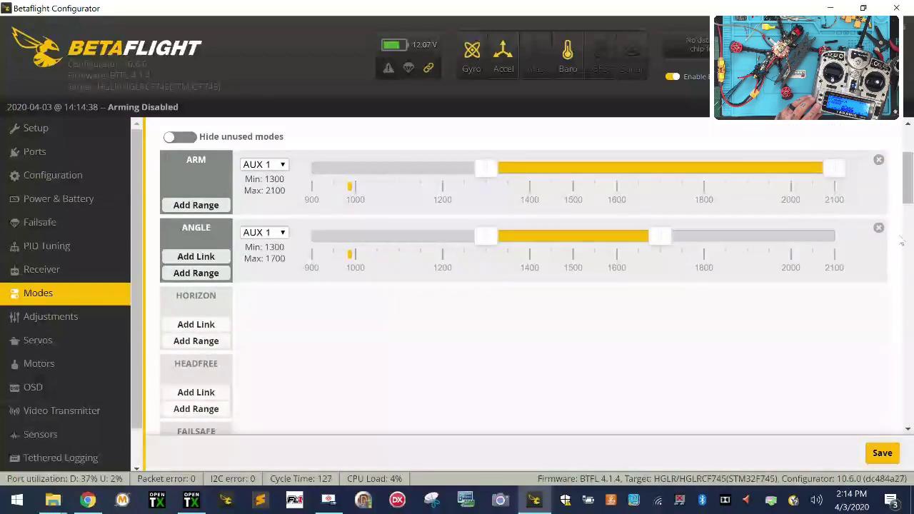
{"action": "left_click", "coordinate": [879, 229]}
{"action": "left_click", "coordinate": [224, 342]}
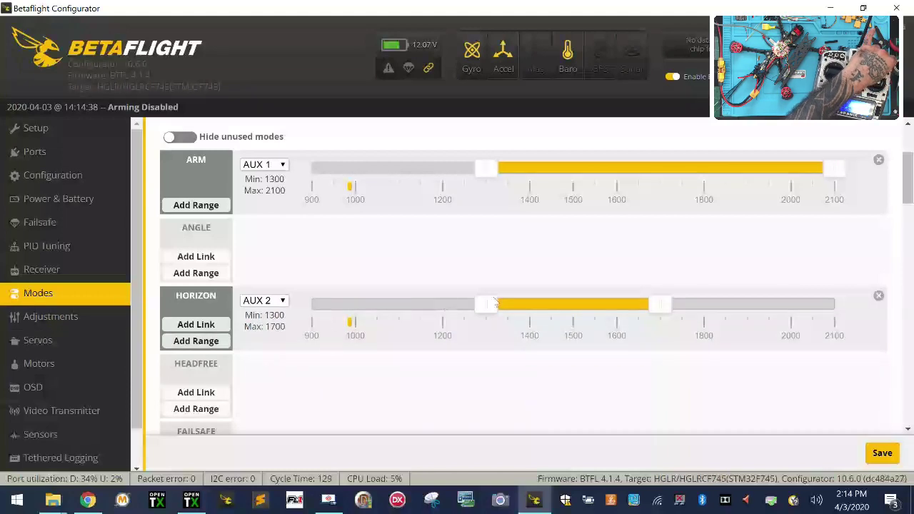
{"action": "left_click_drag", "start_coordinate": [517, 303], "coordinate": [691, 303]}
- Add a range for Failsafe mode on AUX 3 covering 1700 to 2100
{"action": "scroll", "coordinate": [560, 360], "scroll_direction": "down", "scroll_amount": 2}
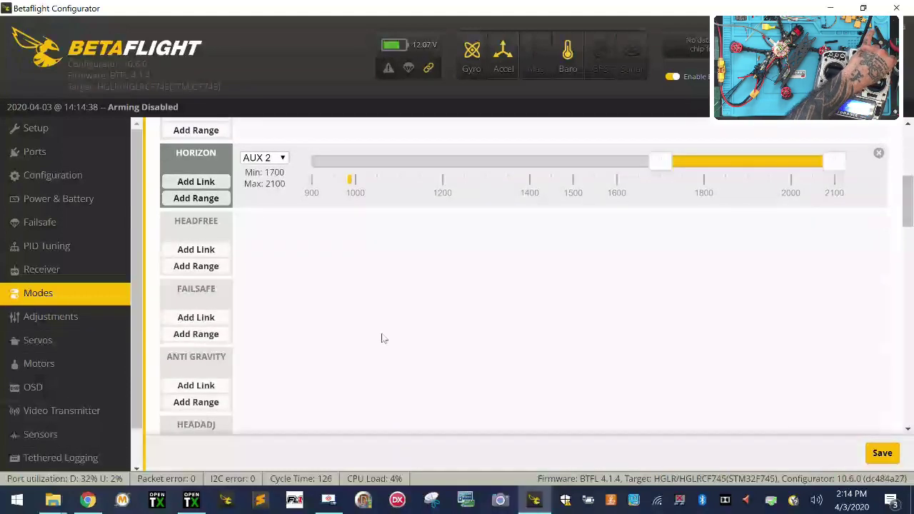
{"action": "left_click", "coordinate": [190, 335]}
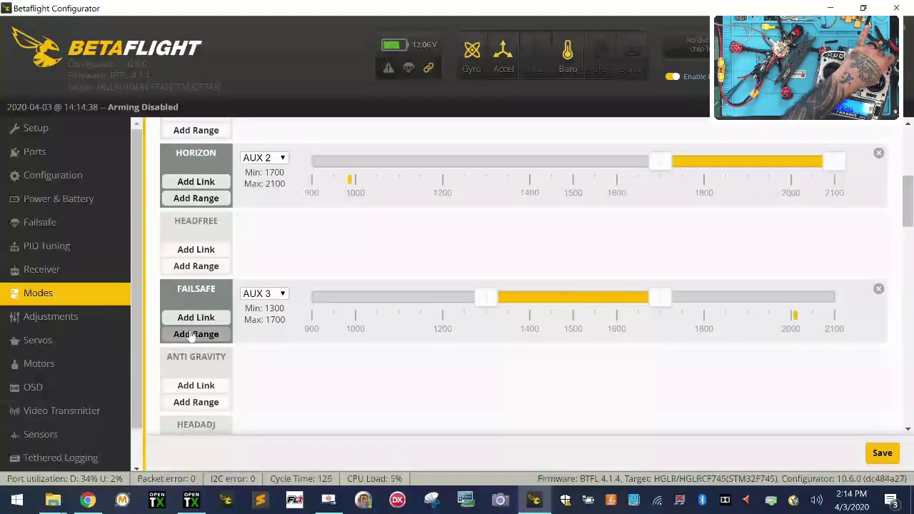
{"action": "left_click_drag", "start_coordinate": [607, 297], "coordinate": [871, 306]}
- Add a Beeper mode range on AUX 3 from 1300 to 2100 and save the modes
{"action": "scroll", "coordinate": [320, 374], "scroll_direction": "down", "scroll_amount": 2}
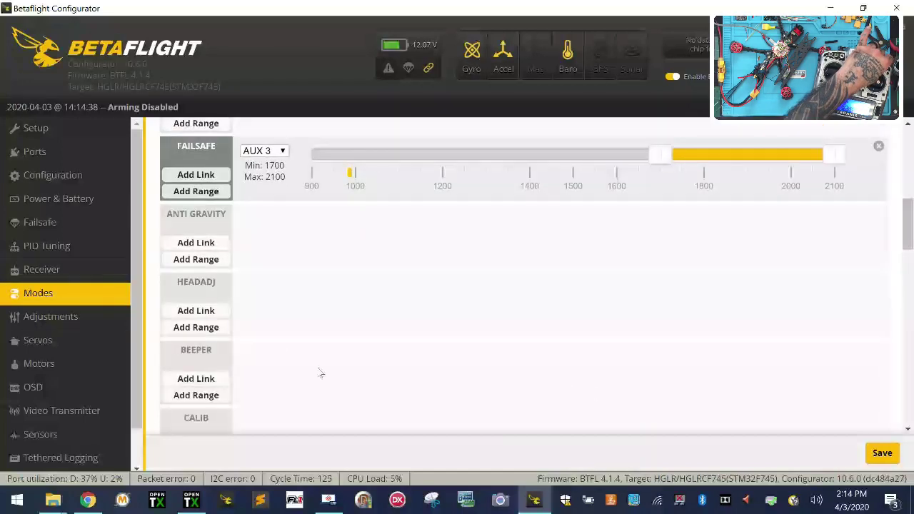
{"action": "left_click", "coordinate": [196, 395]}
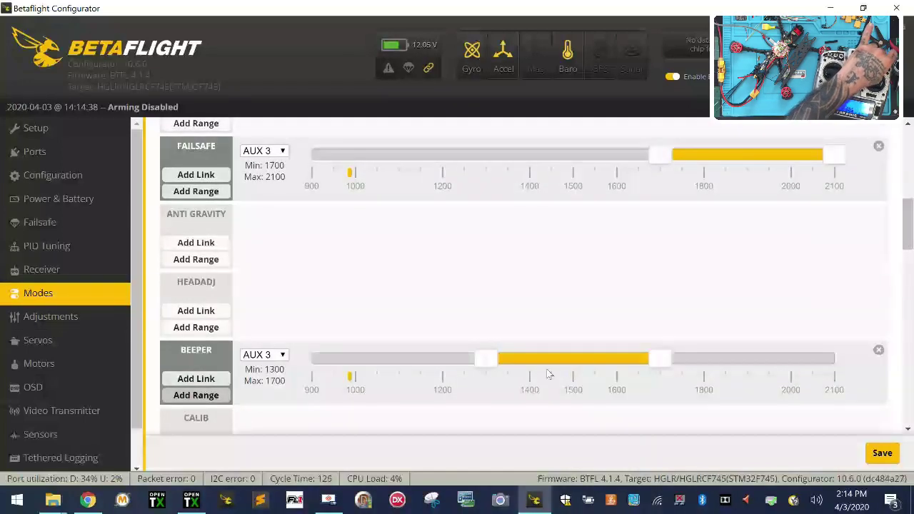
{"action": "left_click_drag", "start_coordinate": [659, 359], "coordinate": [911, 369]}
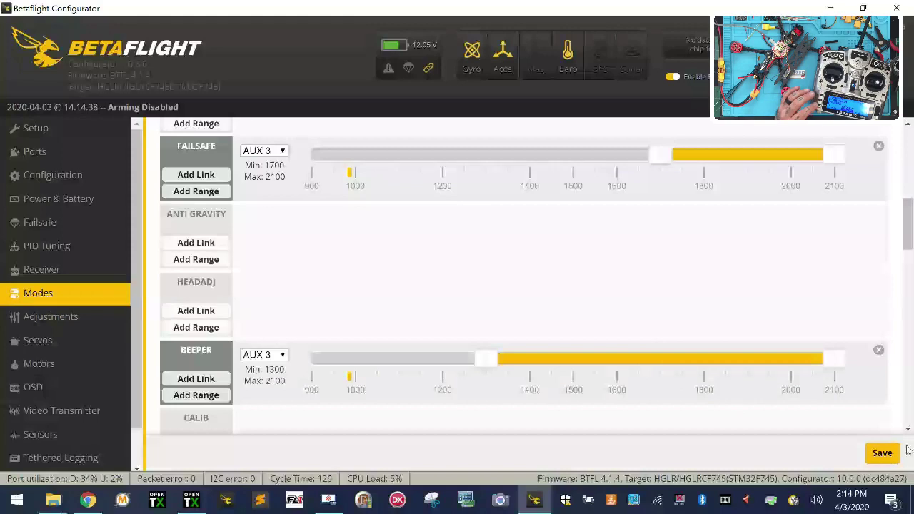
{"action": "left_click", "coordinate": [881, 454]}
- Replace the Air Mode range with one on AUX 2 from 1300 to 1700, then save the modes
{"action": "scroll", "coordinate": [491, 370], "scroll_direction": "down", "scroll_amount": 2}
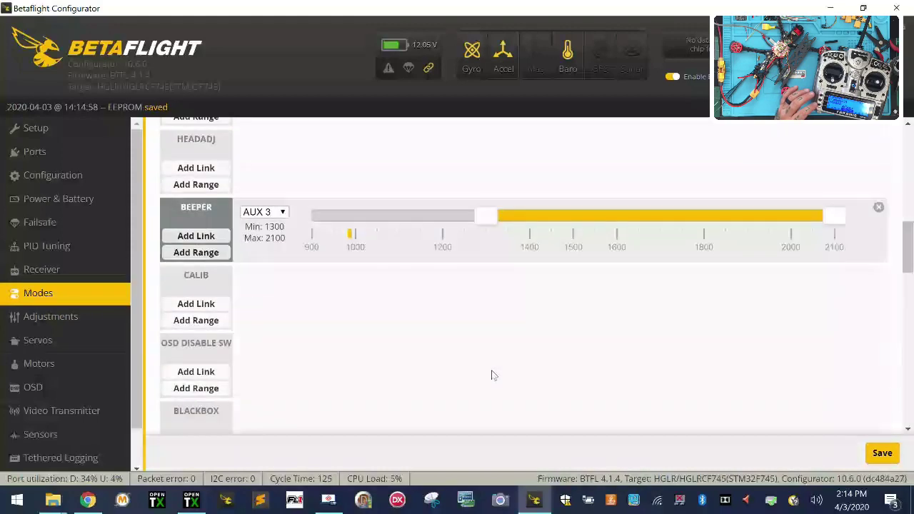
{"action": "scroll", "coordinate": [491, 370], "scroll_direction": "down", "scroll_amount": 2}
{"action": "scroll", "coordinate": [491, 375], "scroll_direction": "down", "scroll_amount": 2}
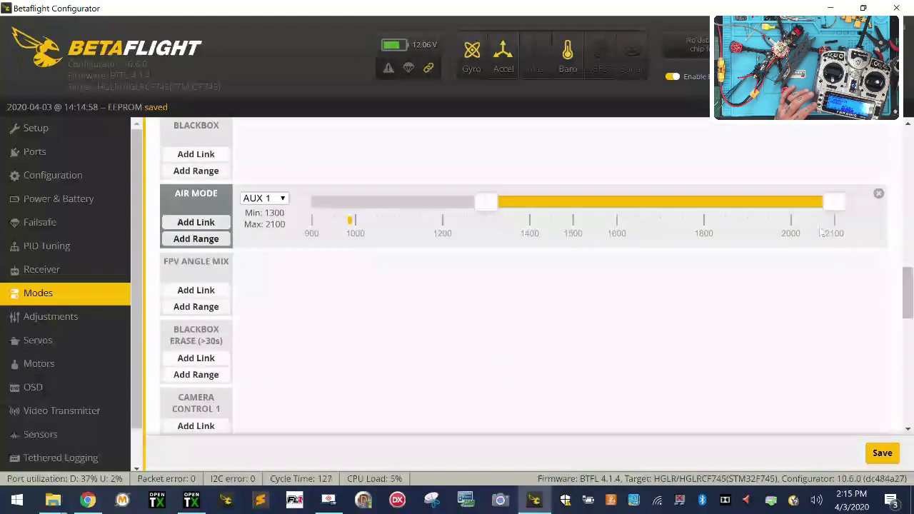
{"action": "left_click", "coordinate": [879, 195]}
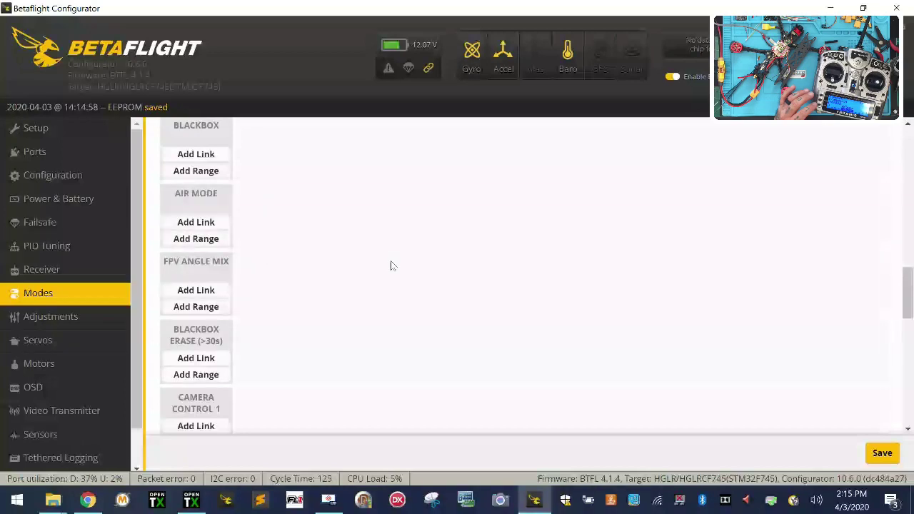
{"action": "left_click", "coordinate": [215, 243]}
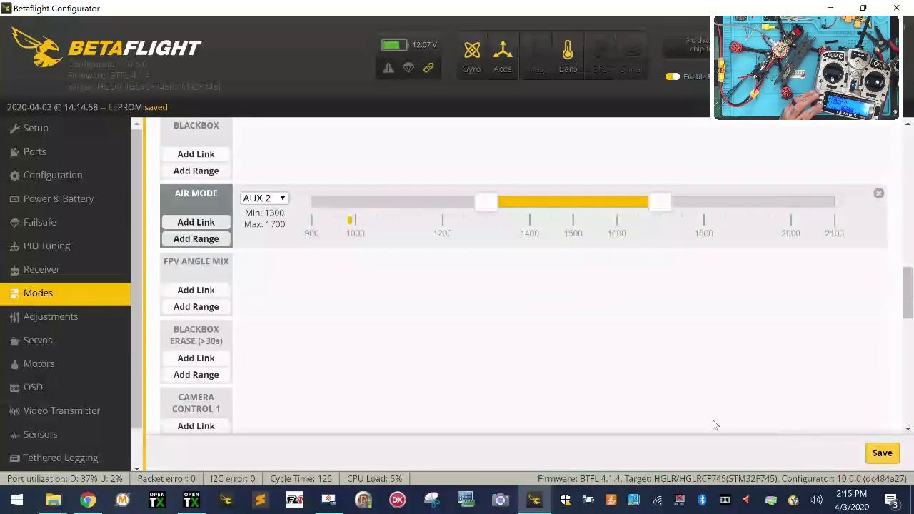
{"action": "scroll", "coordinate": [696, 421], "scroll_direction": "down", "scroll_amount": 10}
{"action": "scroll", "coordinate": [679, 418], "scroll_direction": "up", "scroll_amount": 12}
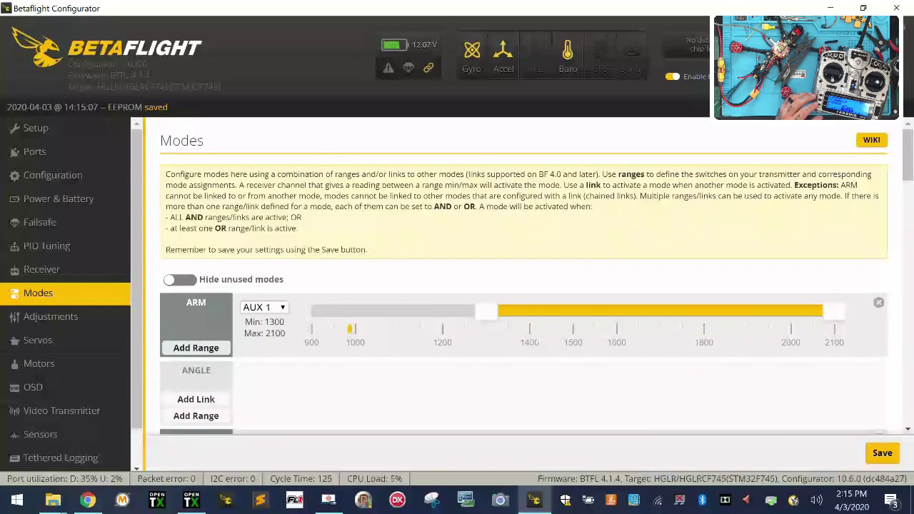
{"action": "left_click", "coordinate": [883, 454]}
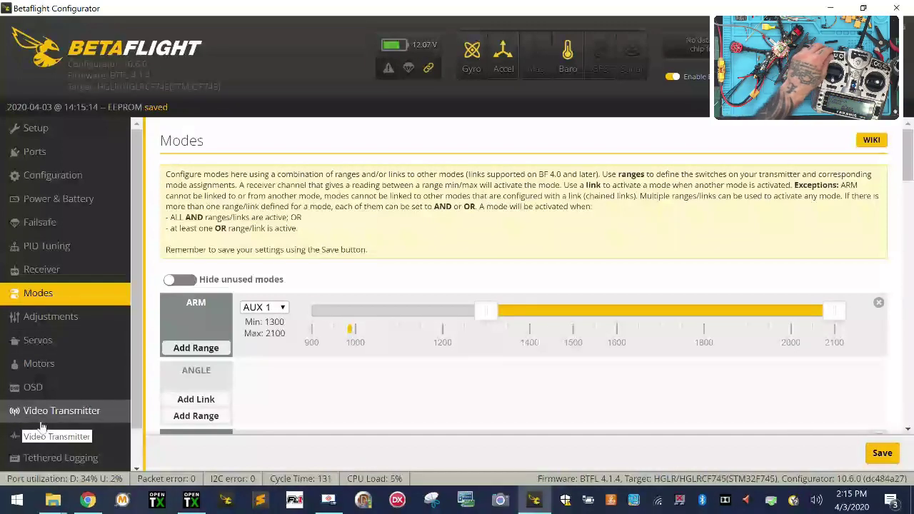
- Accept the motor test risks to enable motor control and arming
{"action": "left_click", "coordinate": [71, 364]}
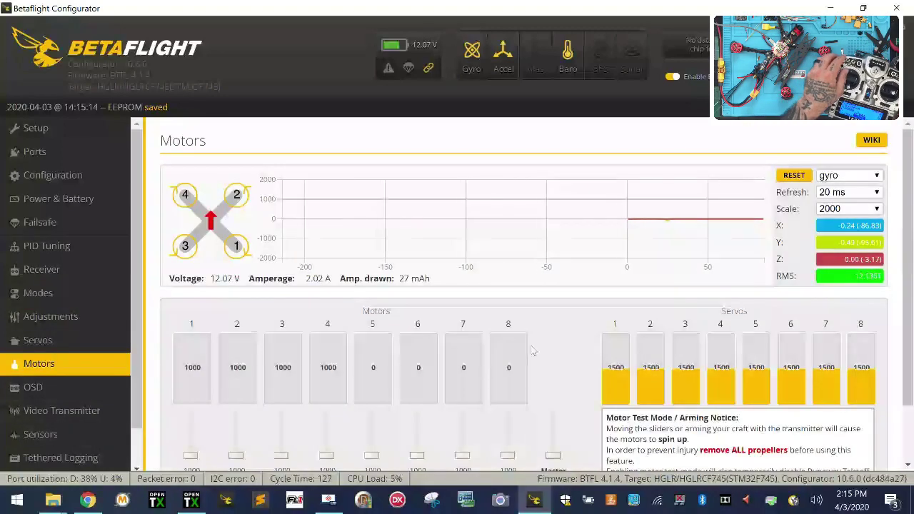
{"action": "scroll", "coordinate": [532, 351], "scroll_direction": "down", "scroll_amount": 2}
{"action": "left_click", "coordinate": [613, 443]}
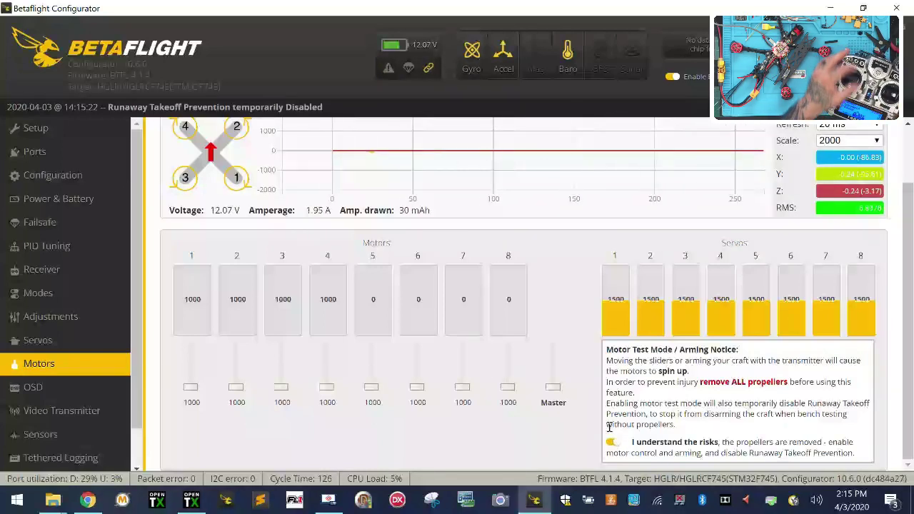
- Check the arming disable flags in the setup information, then return to the motor outputs
{"action": "left_click", "coordinate": [53, 150]}
{"action": "left_click", "coordinate": [54, 129]}
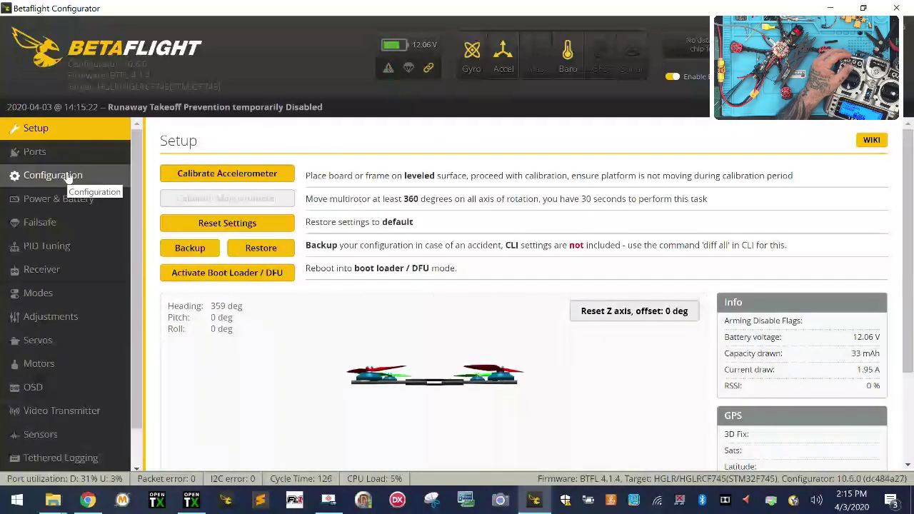
{"action": "left_click", "coordinate": [75, 365]}
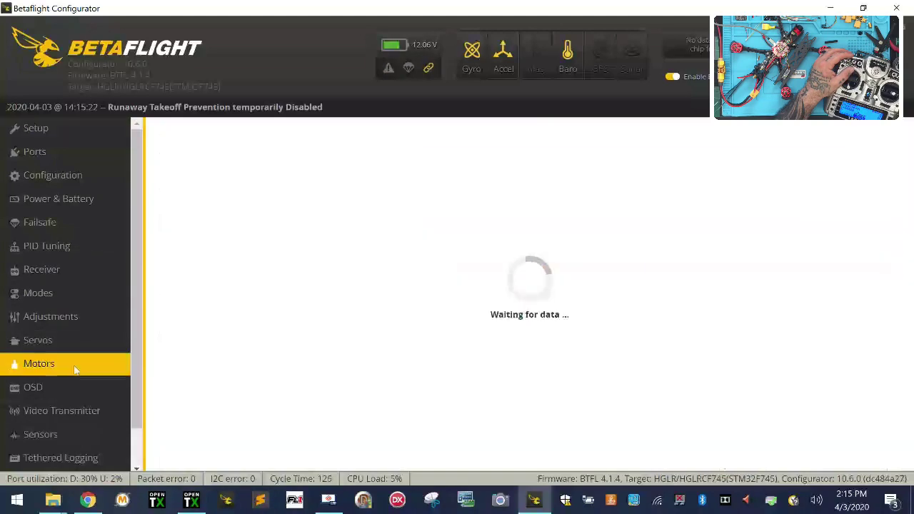
{"action": "scroll", "coordinate": [183, 350], "scroll_direction": "down", "scroll_amount": 2}
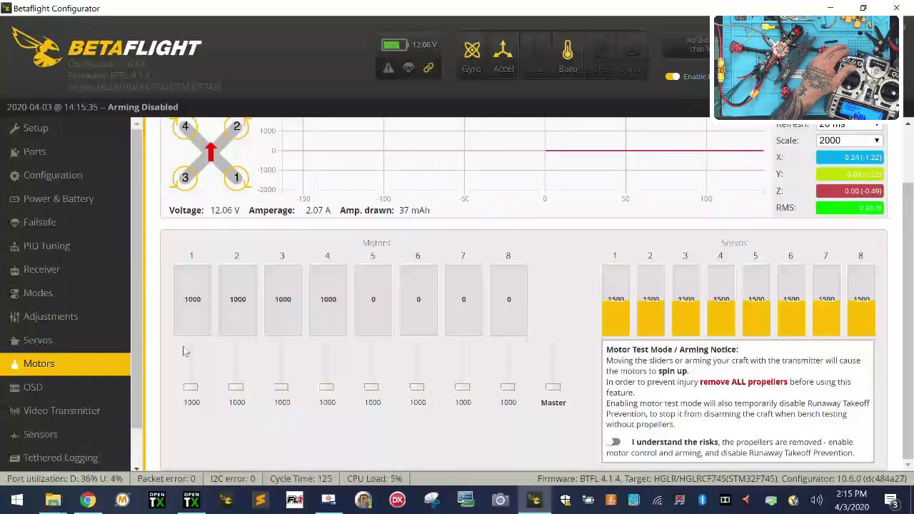
- Save the receiver settings again and go back to the motor outputs
{"action": "left_click", "coordinate": [81, 276]}
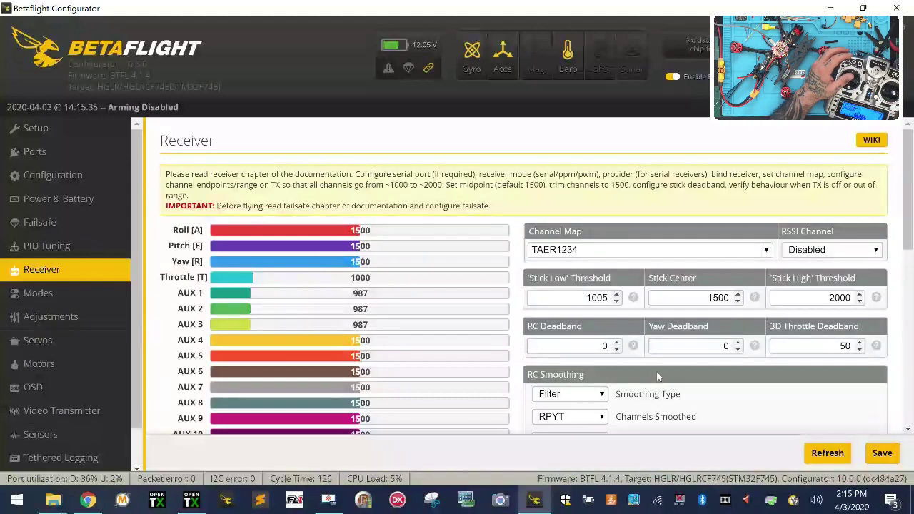
{"action": "left_click", "coordinate": [884, 452]}
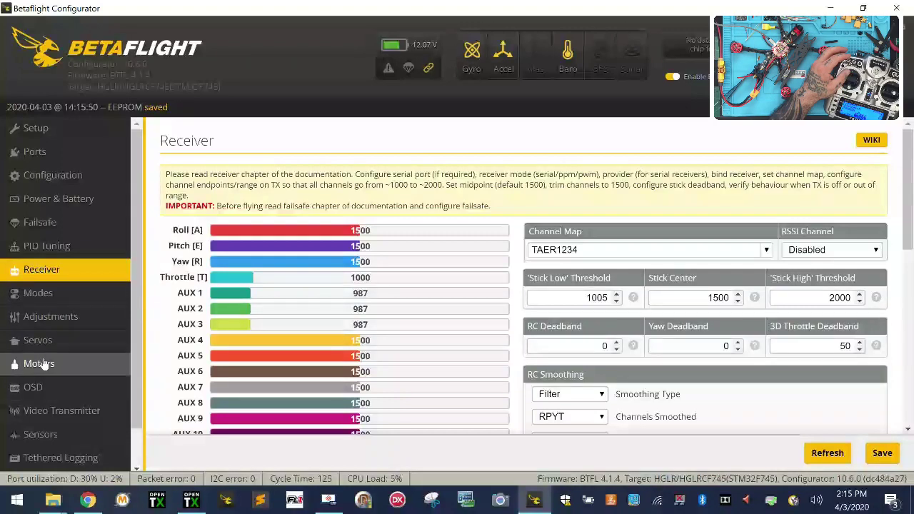
{"action": "left_click", "coordinate": [43, 363]}
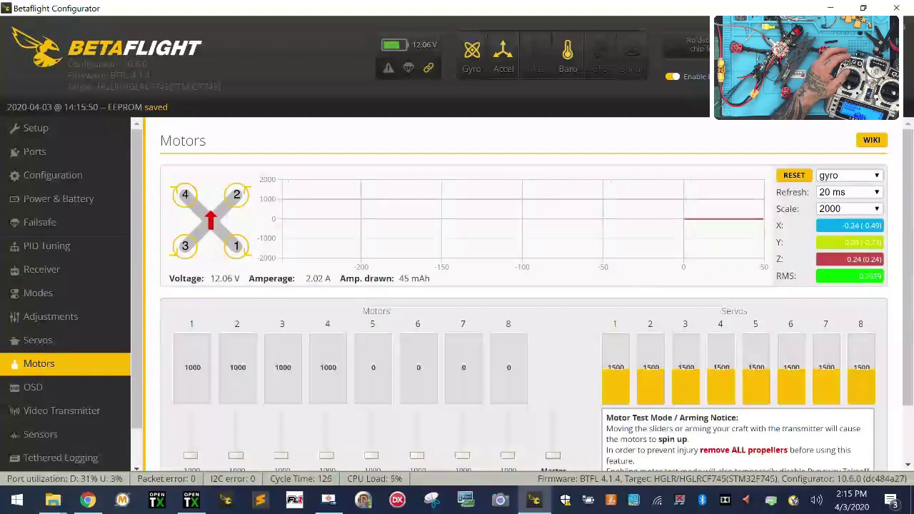
{"action": "left_click", "coordinate": [878, 53]}
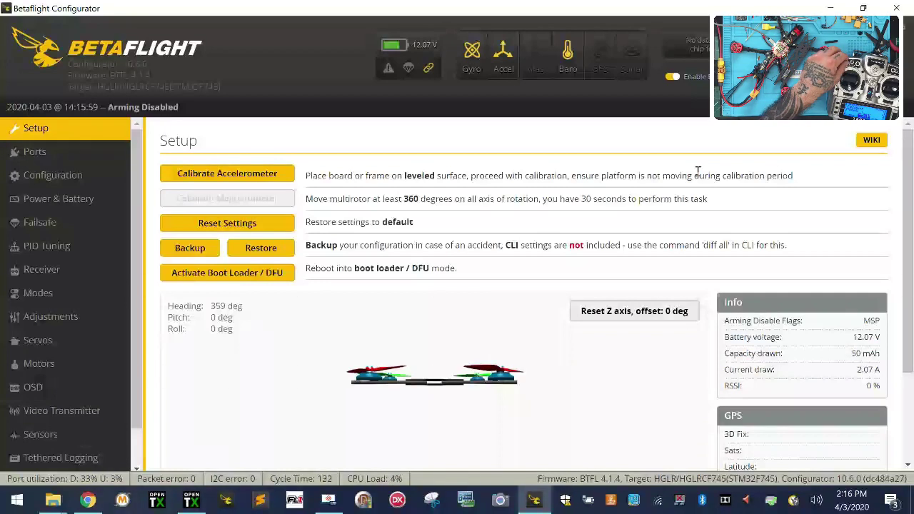
- Check the Arm, Horizon, Failsafe and Beeper mode ranges against the current switch positions
{"action": "left_click", "coordinate": [41, 291]}
{"action": "scroll", "coordinate": [347, 307], "scroll_direction": "down", "scroll_amount": 2}
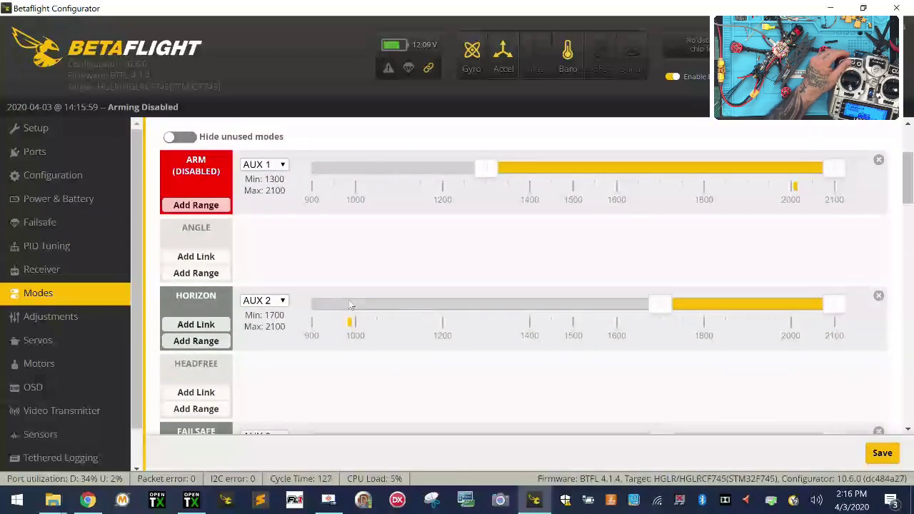
{"action": "scroll", "coordinate": [349, 305], "scroll_direction": "down", "scroll_amount": 4}
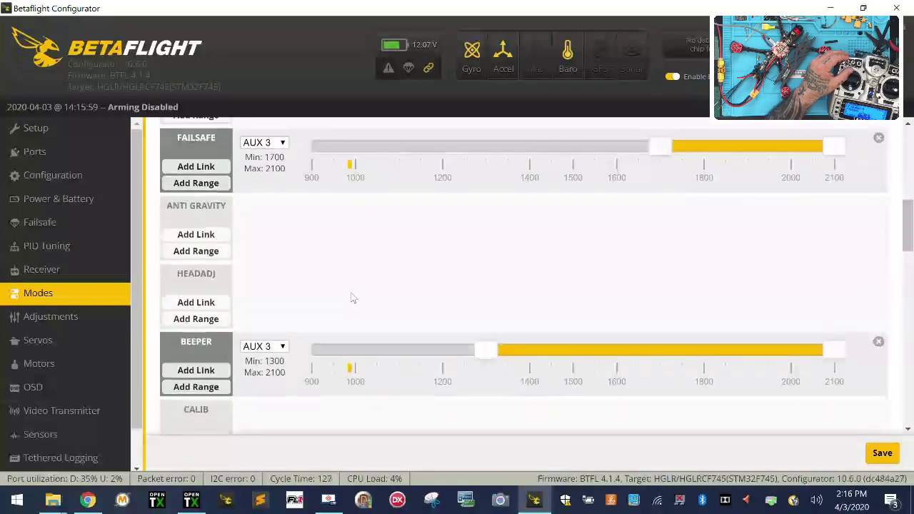
{"action": "scroll", "coordinate": [350, 297], "scroll_direction": "down", "scroll_amount": 10}
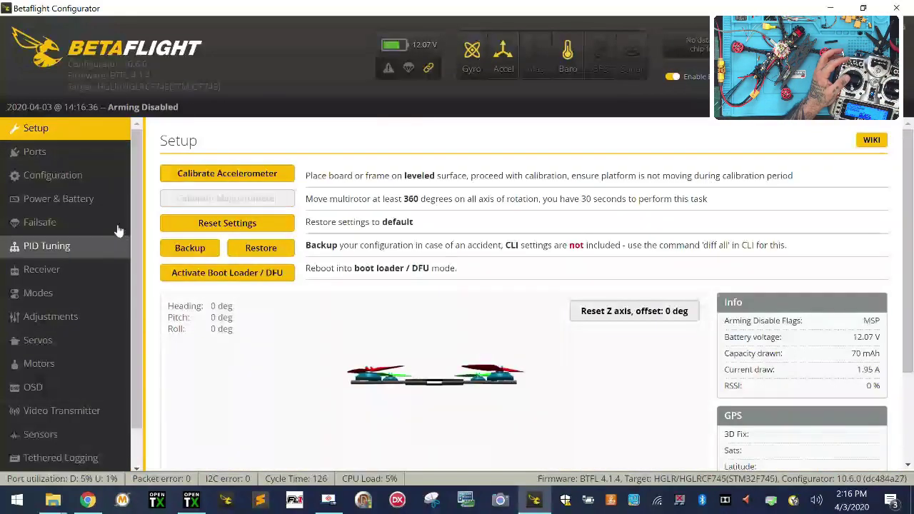
- Turn off MOTOR_STOP in the ESC/motor features, then save and reboot the flight controller
{"action": "left_click", "coordinate": [26, 175]}
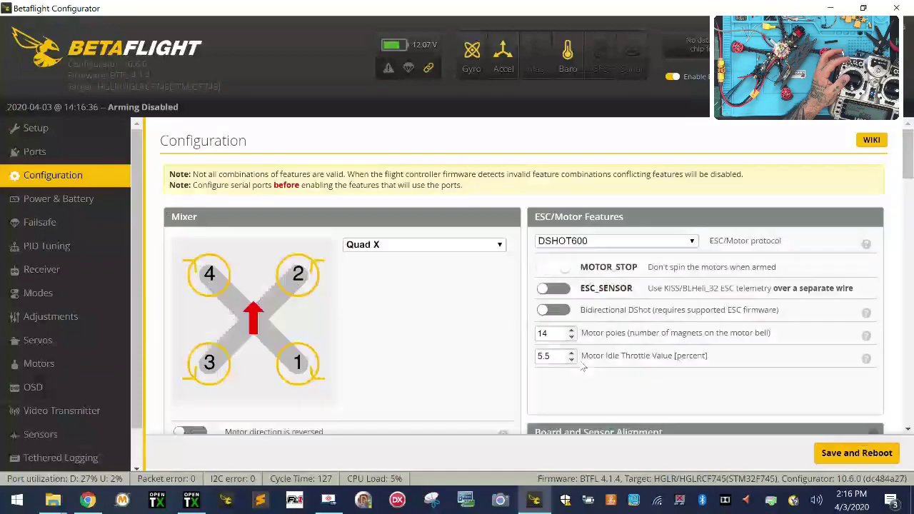
{"action": "left_click", "coordinate": [550, 269]}
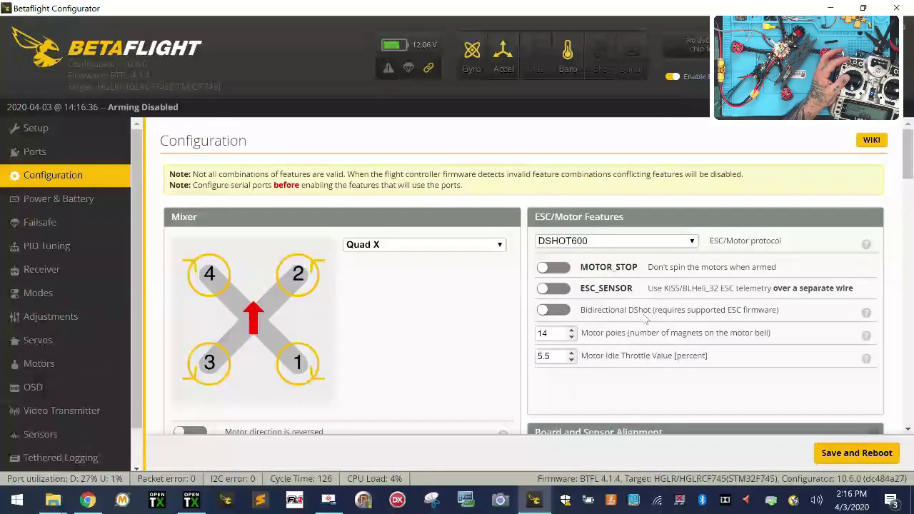
{"action": "left_click", "coordinate": [866, 450]}
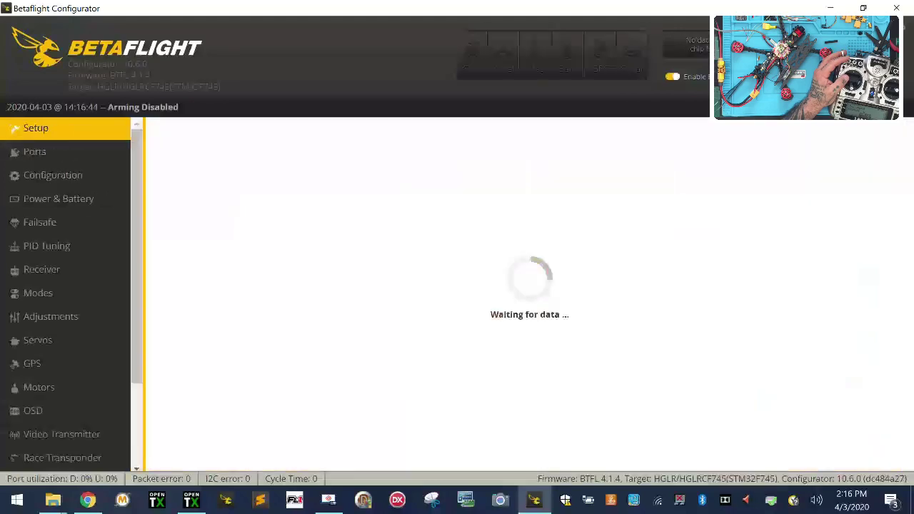
- Set the motor idle throttle value to 7 percent, then save and reboot the flight controller
{"action": "left_click", "coordinate": [70, 179]}
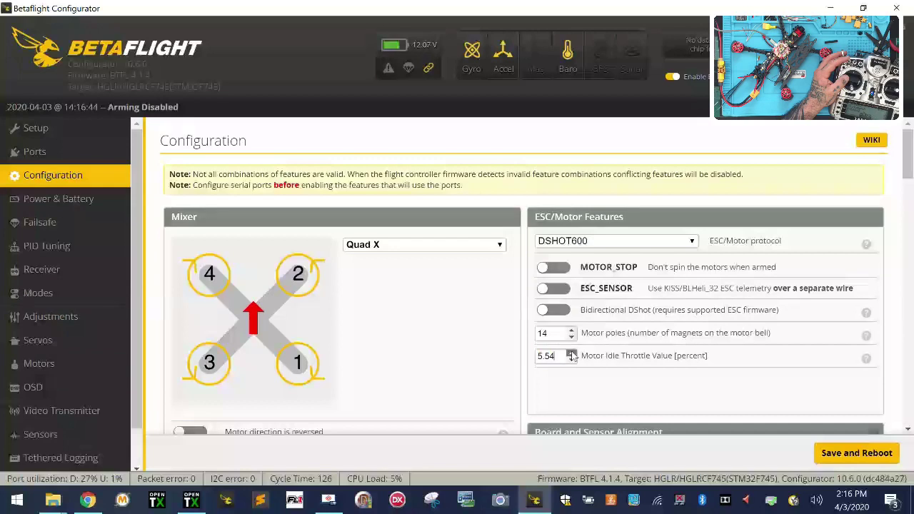
{"action": "left_click_drag", "start_coordinate": [568, 356], "coordinate": [504, 362]}
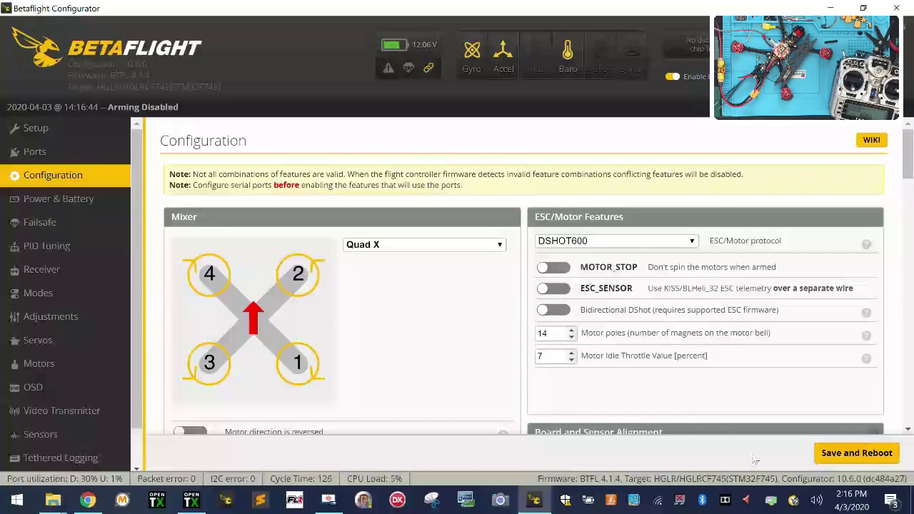
{"action": "left_click", "coordinate": [828, 455]}
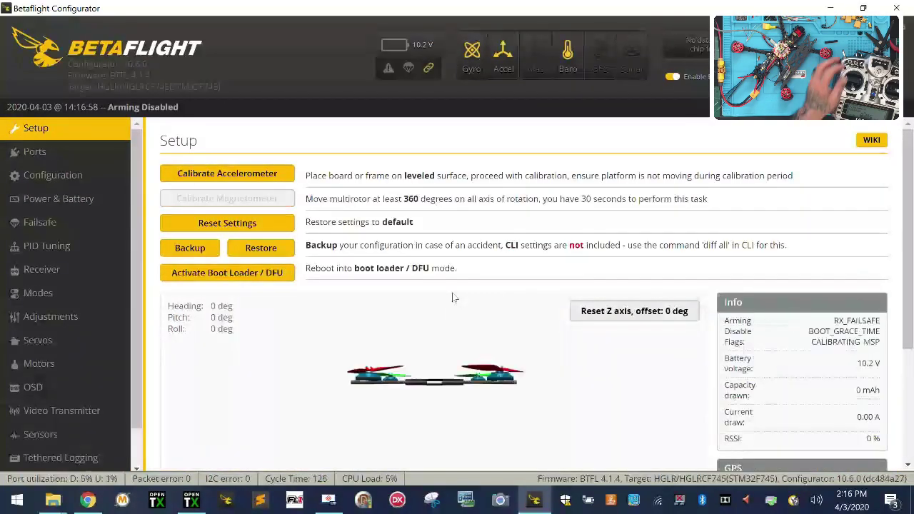
- Enable motor test mode with arming allowed by acknowledging that the propellers are removed
{"action": "left_click", "coordinate": [64, 341]}
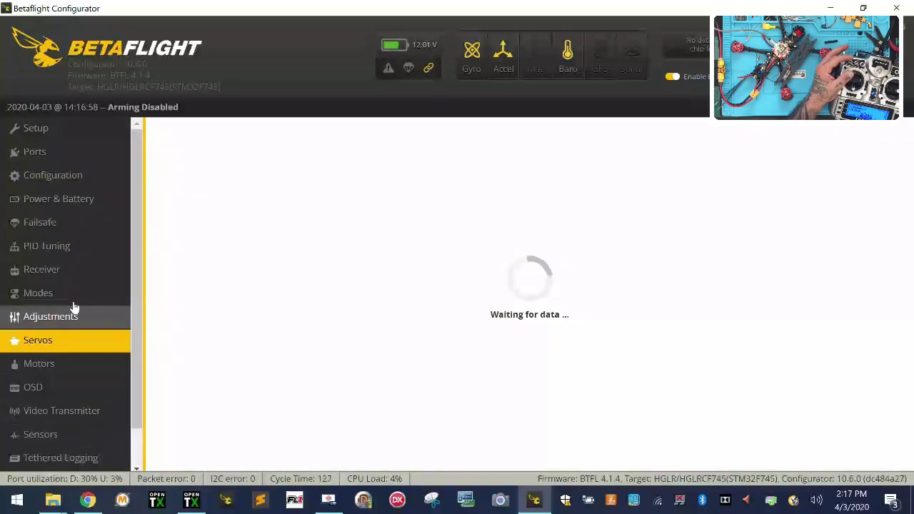
{"action": "left_click", "coordinate": [72, 363]}
{"action": "scroll", "coordinate": [561, 374], "scroll_direction": "down", "scroll_amount": 2}
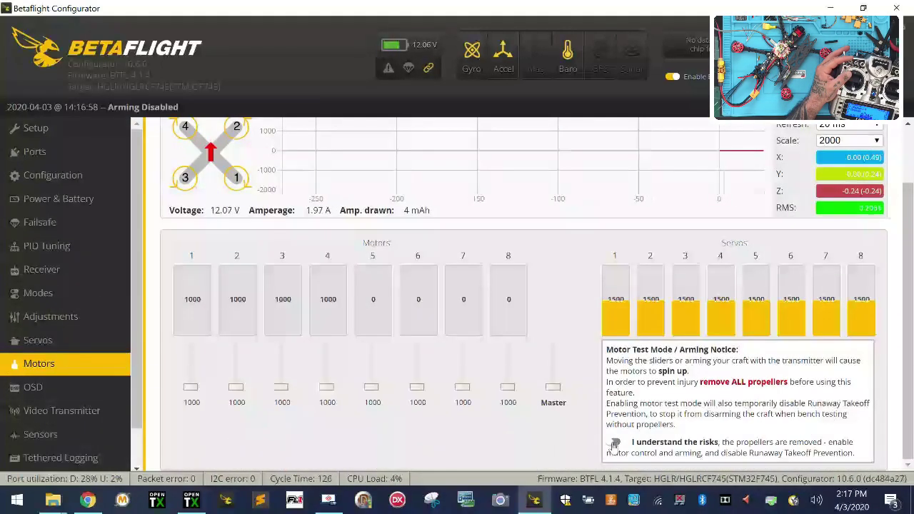
{"action": "left_click", "coordinate": [612, 444]}
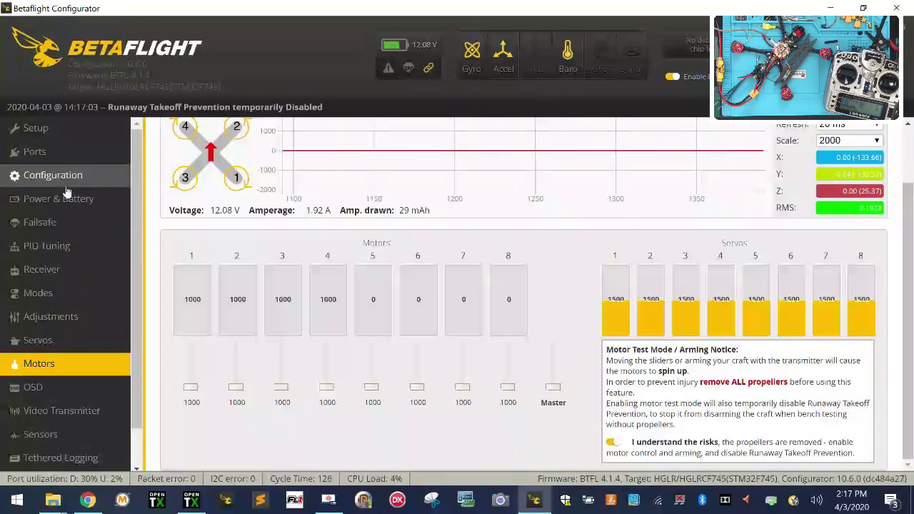
- Go to the flight controller's configuration features, then save the configuration and reboot the board
{"action": "scroll", "coordinate": [552, 410], "scroll_direction": "up", "scroll_amount": 2}
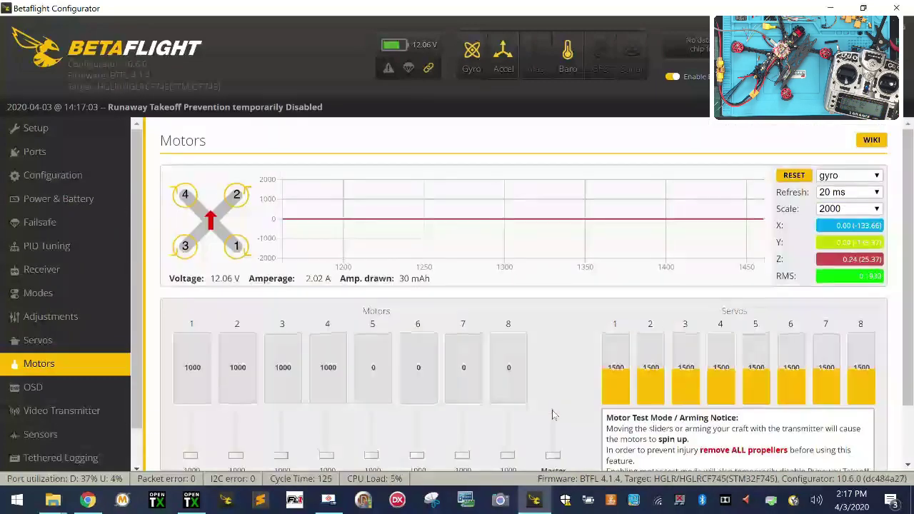
{"action": "scroll", "coordinate": [552, 413], "scroll_direction": "down", "scroll_amount": 2}
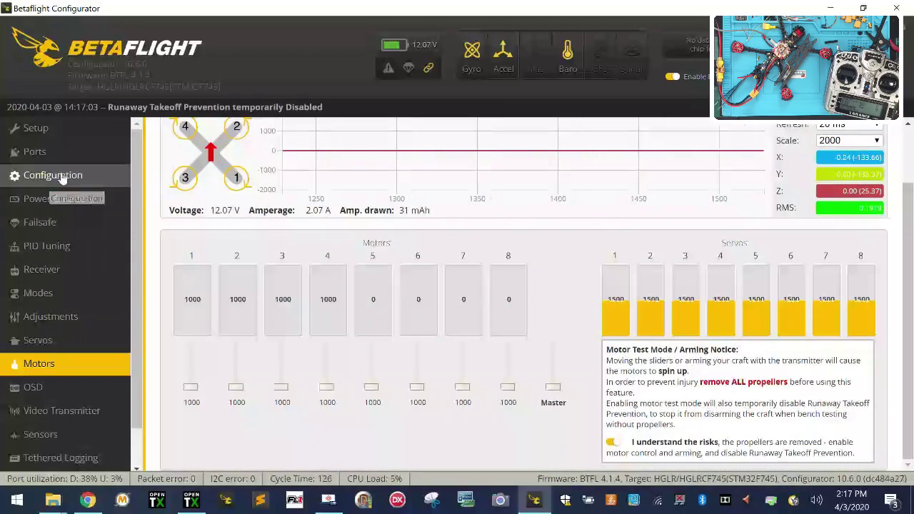
{"action": "left_click", "coordinate": [15, 177]}
{"action": "scroll", "coordinate": [330, 349], "scroll_direction": "down", "scroll_amount": 15}
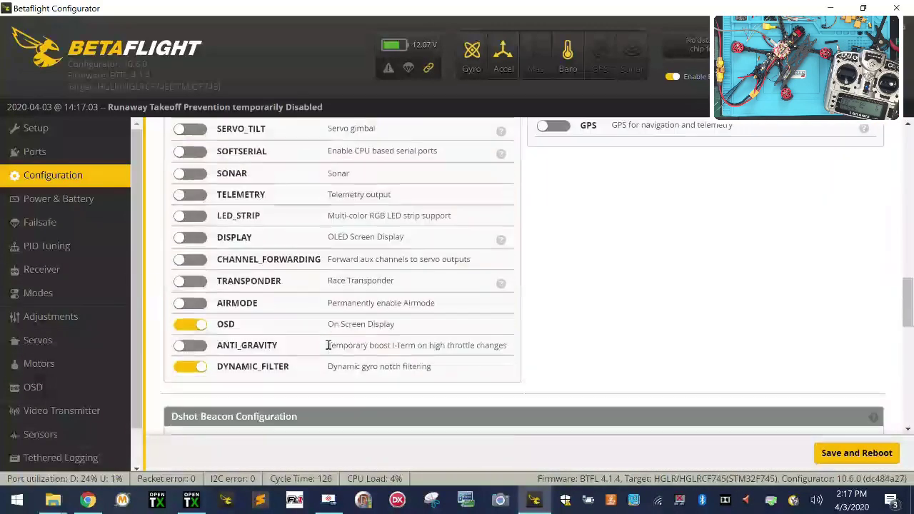
{"action": "left_click", "coordinate": [856, 453]}
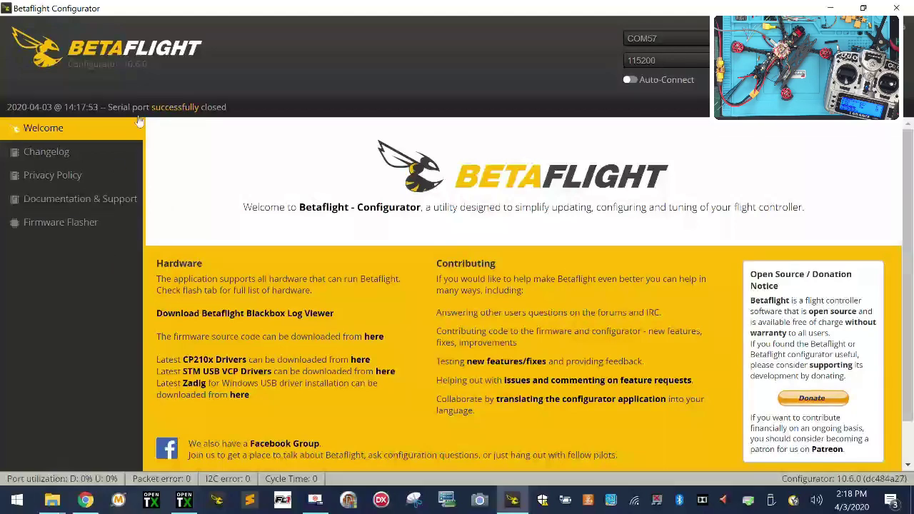
- Reconnect to the flight controller and open its command-line interface
{"action": "left_click", "coordinate": [875, 61]}
{"action": "scroll", "coordinate": [102, 408], "scroll_direction": "down", "scroll_amount": 1}
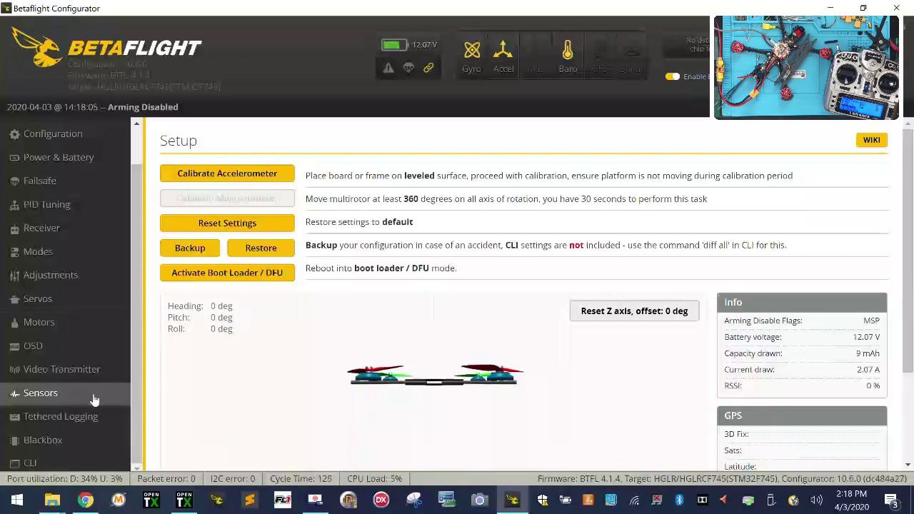
{"action": "left_click", "coordinate": [85, 460]}
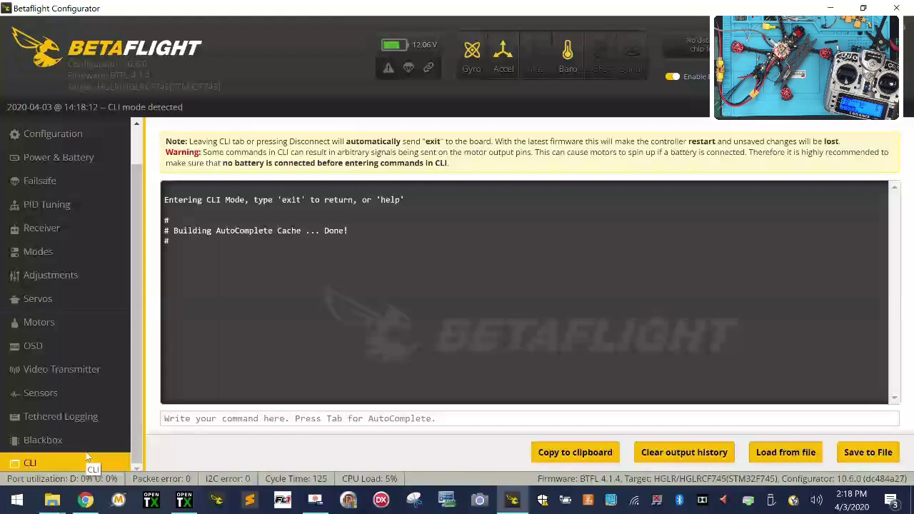
{"action": "type", "text": "set "}
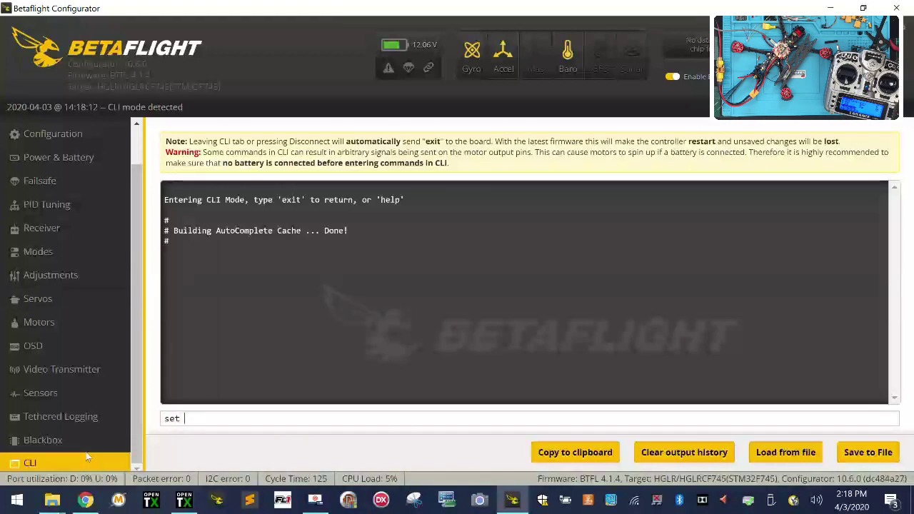
{"action": "type", "text": "pid_in_tlm"}
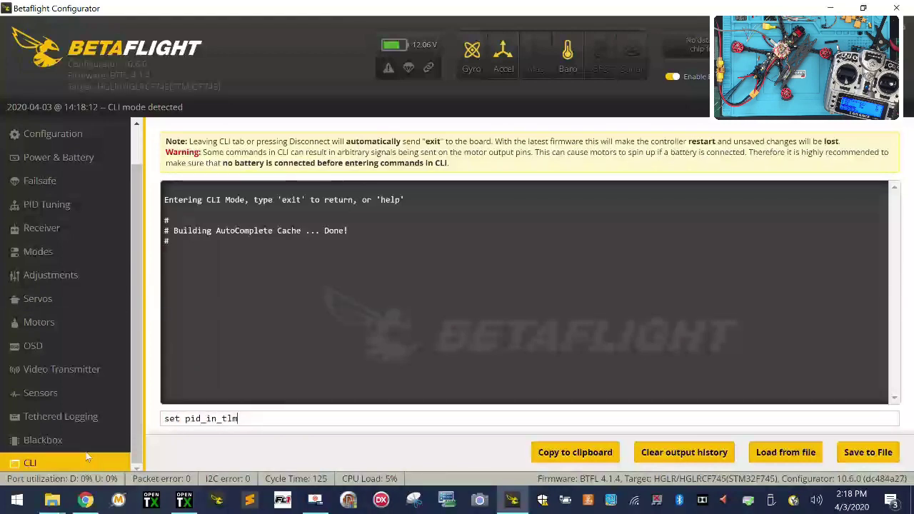
{"action": "key", "text": "BackSpace"}
{"action": "key", "text": "BackSpace"}
{"action": "key", "text": "BackSpace"}
{"action": "key", "text": "BackSpace"}
{"action": "key", "text": "BackSpace"}
{"action": "key", "text": "BackSpace"}
{"action": "key", "text": "BackSpace"}
{"action": "key", "text": "BackSpace"}
{"action": "key", "text": "BackSpace"}
{"action": "key", "text": "BackSpace"}
{"action": "key", "text": "BackSpace"}
{"action": "key", "text": "BackSpace"}
{"action": "key", "text": "BackSpace"}
{"action": "key", "text": "BackSpace"}
- Query the tlm_inverted parameter on the command line to read its value and allowed options
{"action": "type", "text": "set "}
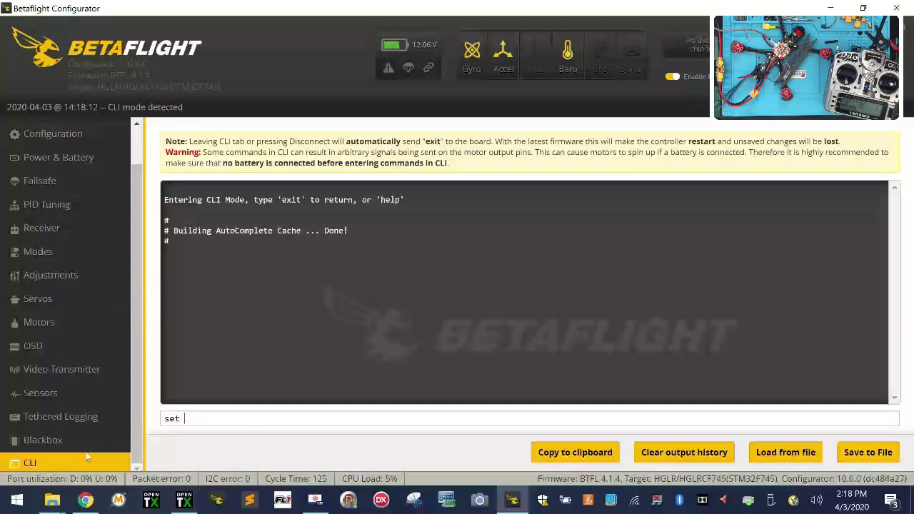
{"action": "type", "text": "tlm"}
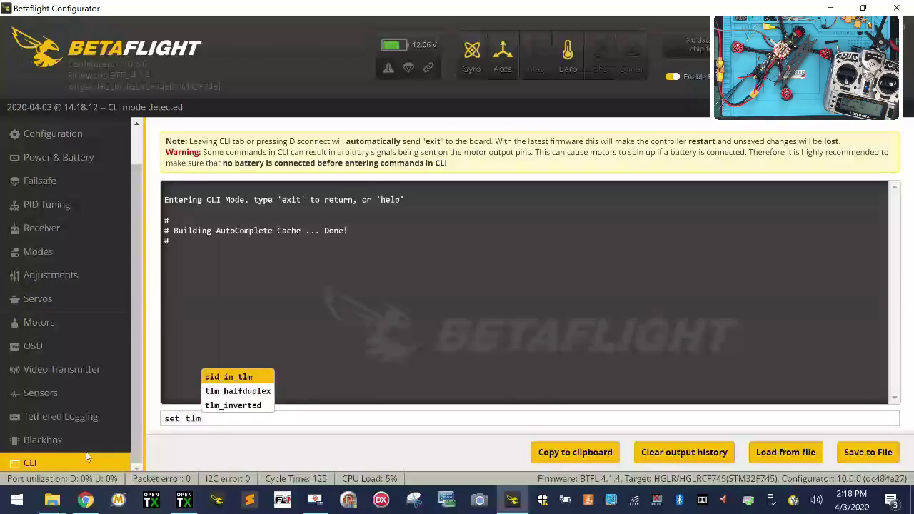
{"action": "key", "text": "Down"}
{"action": "key", "text": "Down"}
{"action": "key", "text": "Return"}
{"action": "key", "text": "Return"}
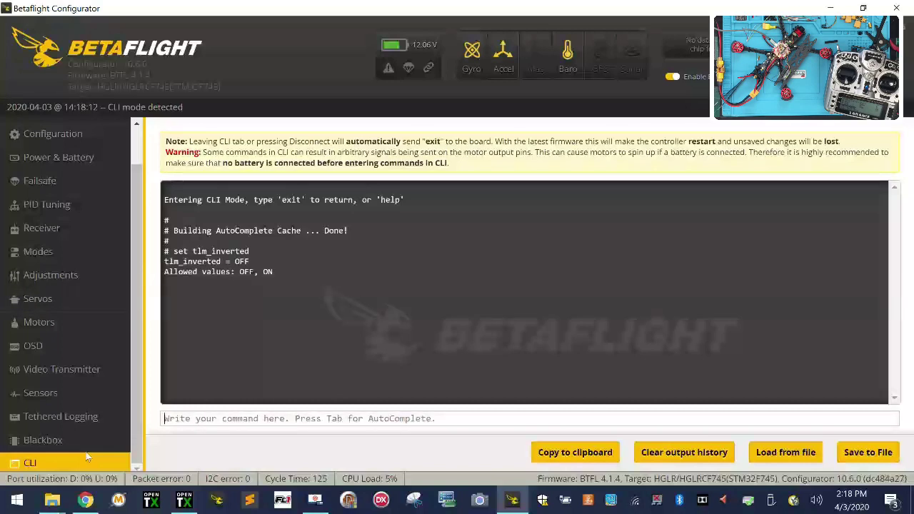
- Set tlm_inverted to ON, then run the save command to store the settings on the flight controller
{"action": "key", "text": "Up"}
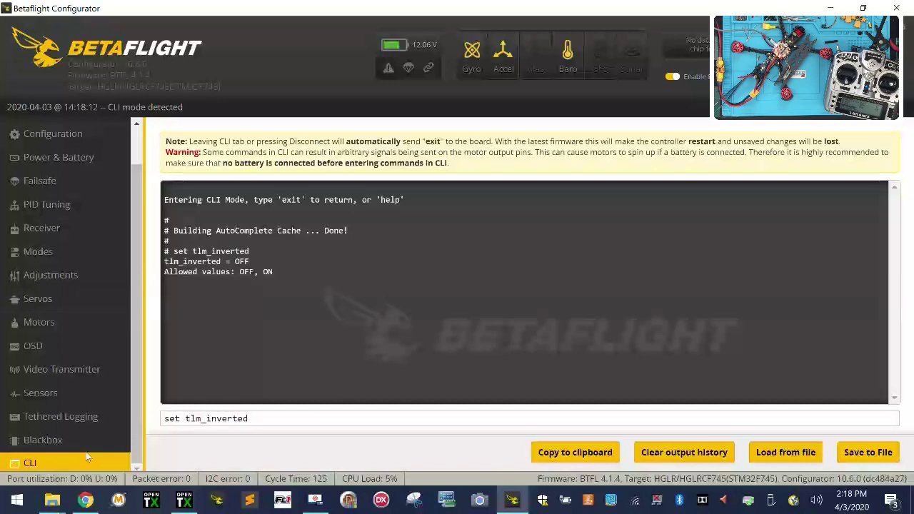
{"action": "type", "text": "= on"}
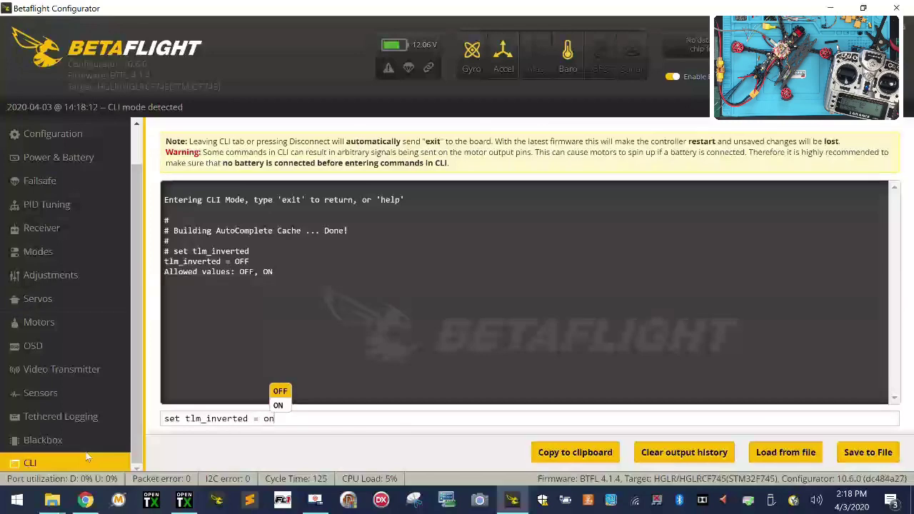
{"action": "key", "text": "Return"}
{"action": "key", "text": "Return"}
{"action": "type", "text": "sace"}
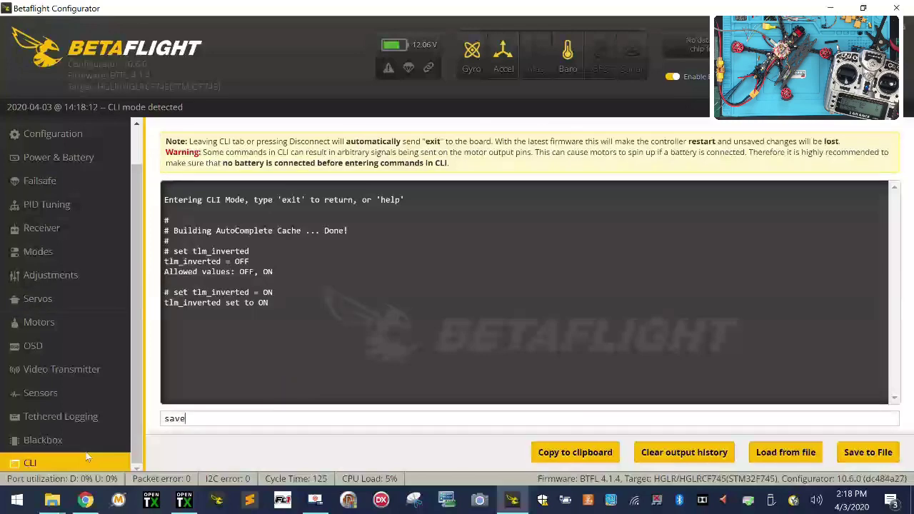
{"action": "key", "text": "Return"}
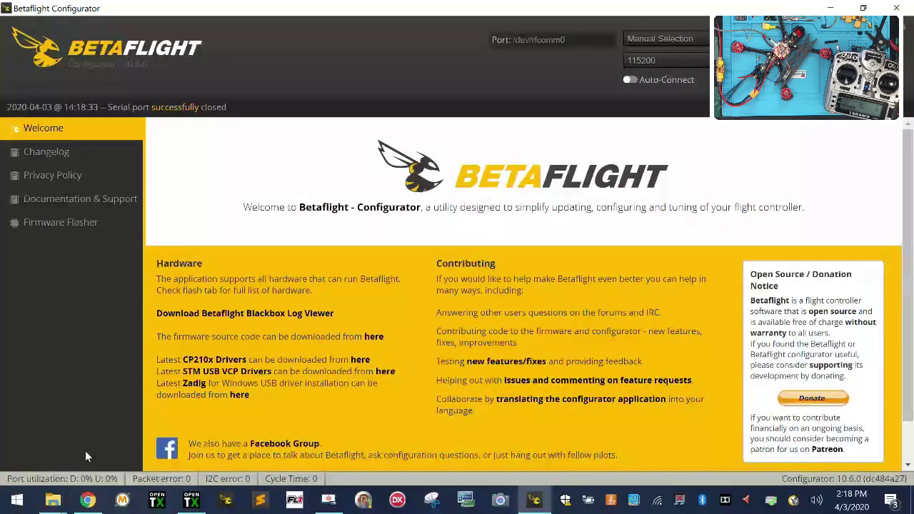